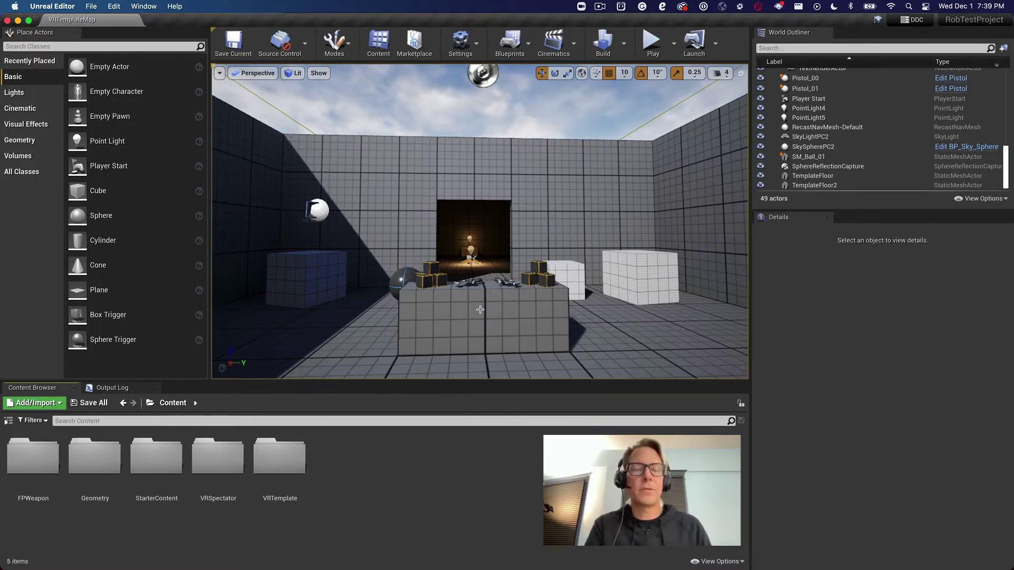
Fly the viewport into the dark room lit by two lamps, up close to the floor prop
{"action": "mouse_move", "coordinate": [554, 228]}
{"action": "left_mouse_down"}
{"action": "mouse_move", "coordinate": [476, 228]}
{"action": "mouse_move", "coordinate": [534, 229]}
{"action": "mouse_move", "coordinate": [528, 211]}
{"action": "mouse_move", "coordinate": [560, 211]}
{"action": "left_mouse_up"}
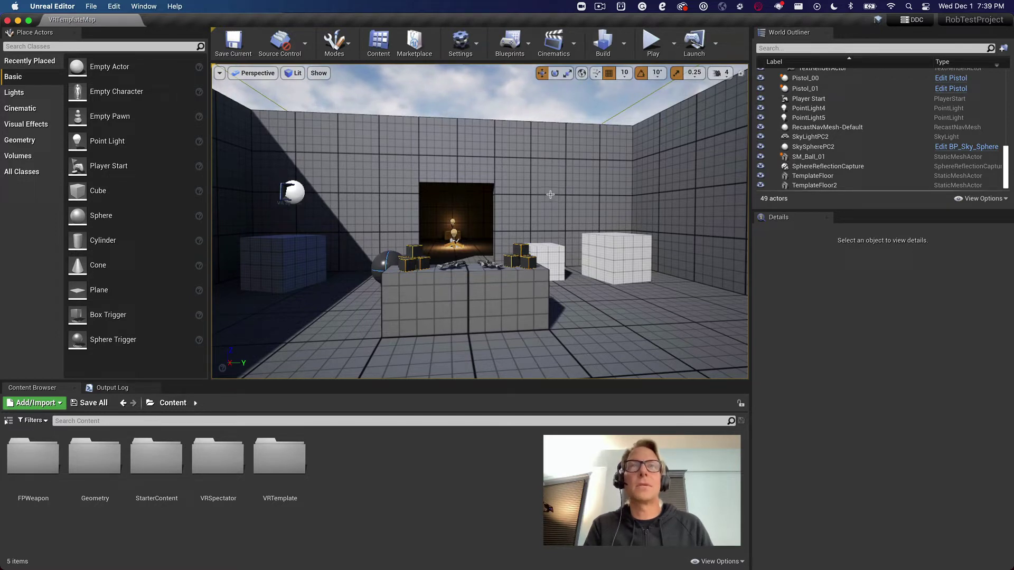
{"action": "left_click_drag", "start_coordinate": [551, 195], "coordinate": [550, 182]}
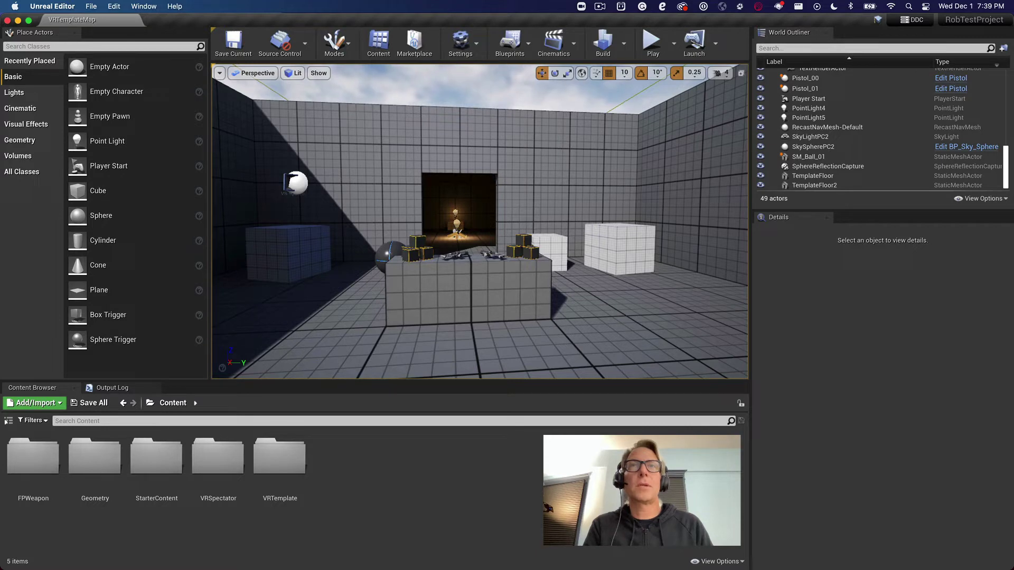
{"action": "left_click_drag", "start_coordinate": [551, 183], "coordinate": [551, 140]}
{"action": "left_click_drag", "start_coordinate": [373, 289], "coordinate": [516, 287]}
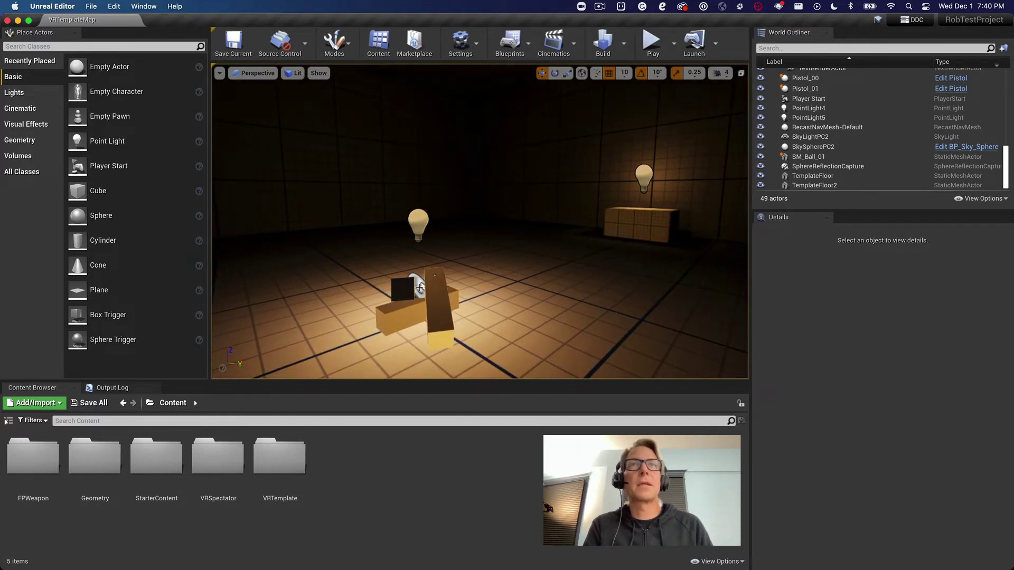
Inspect the Fire_Cue ambient sound's spatialization and attenuation settings, then fly back to the bright main room
{"action": "left_click", "coordinate": [420, 287]}
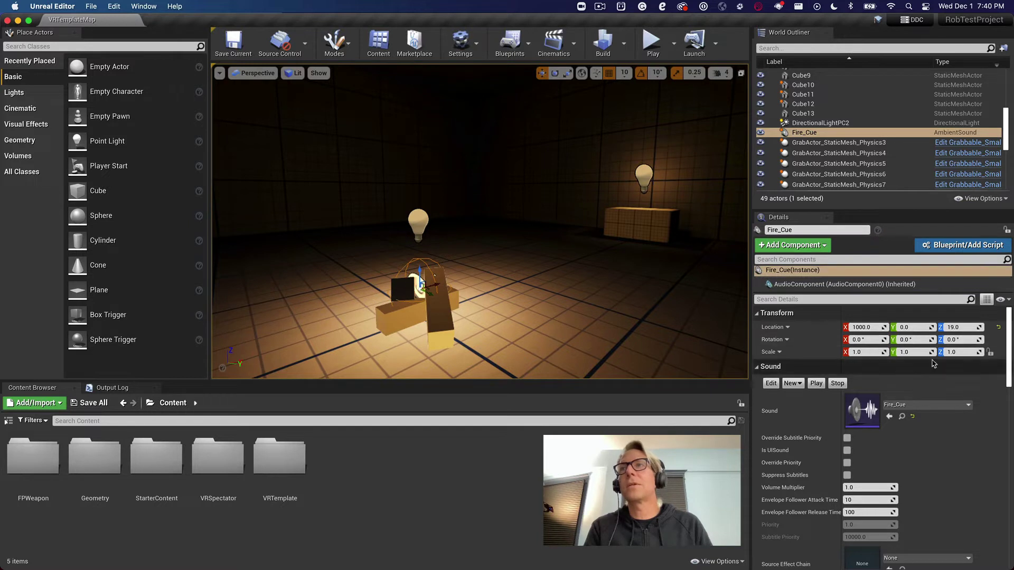
{"action": "scroll", "coordinate": [933, 364], "scroll_direction": "down", "scroll_amount": 10}
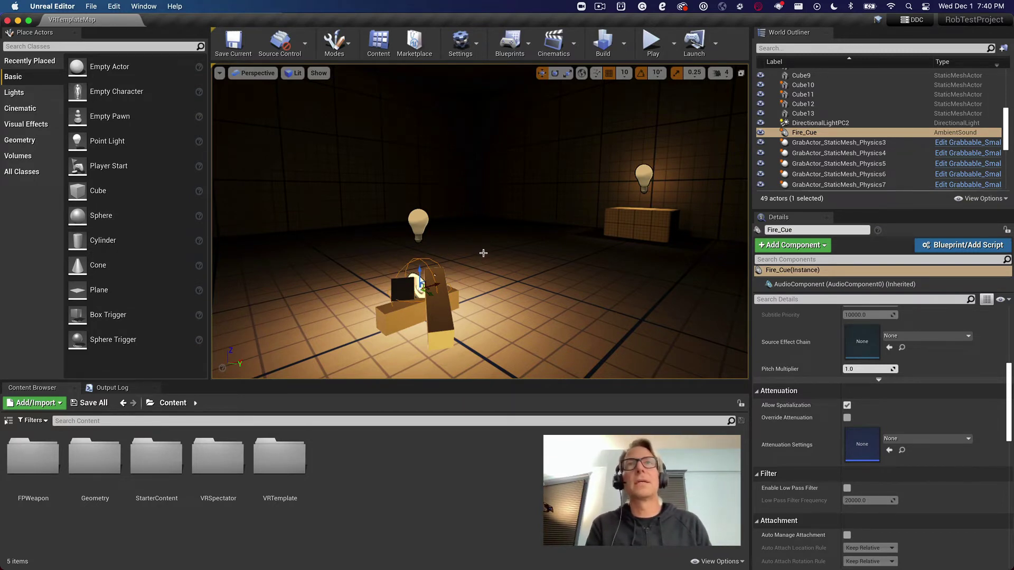
{"action": "right_click_drag", "start_coordinate": [421, 283], "coordinate": [421, 283]}
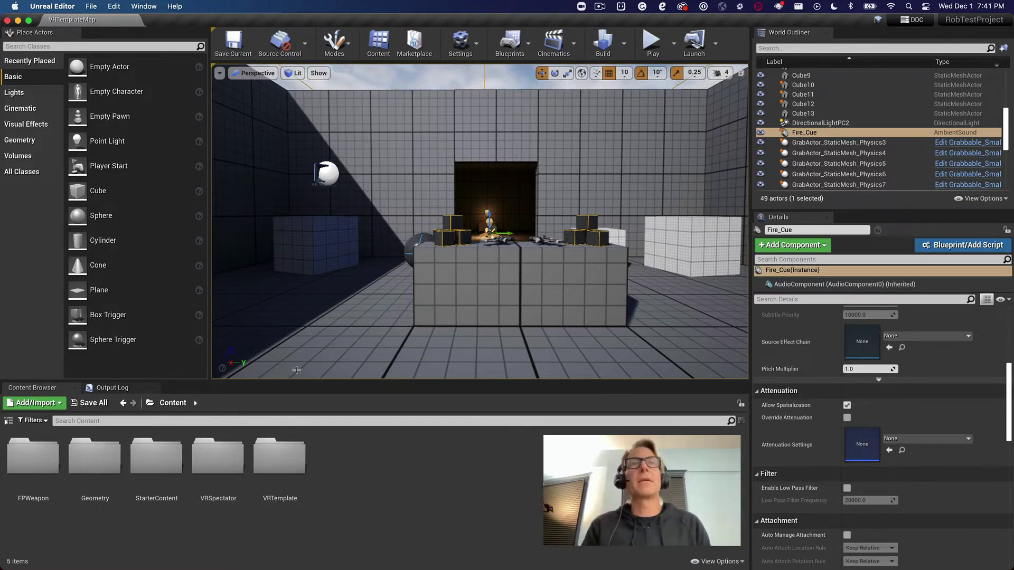
Create a new folder named 'Audio' in the project Content and open it
{"action": "right_click", "coordinate": [359, 458]}
{"action": "mouse_move", "coordinate": [381, 376]}
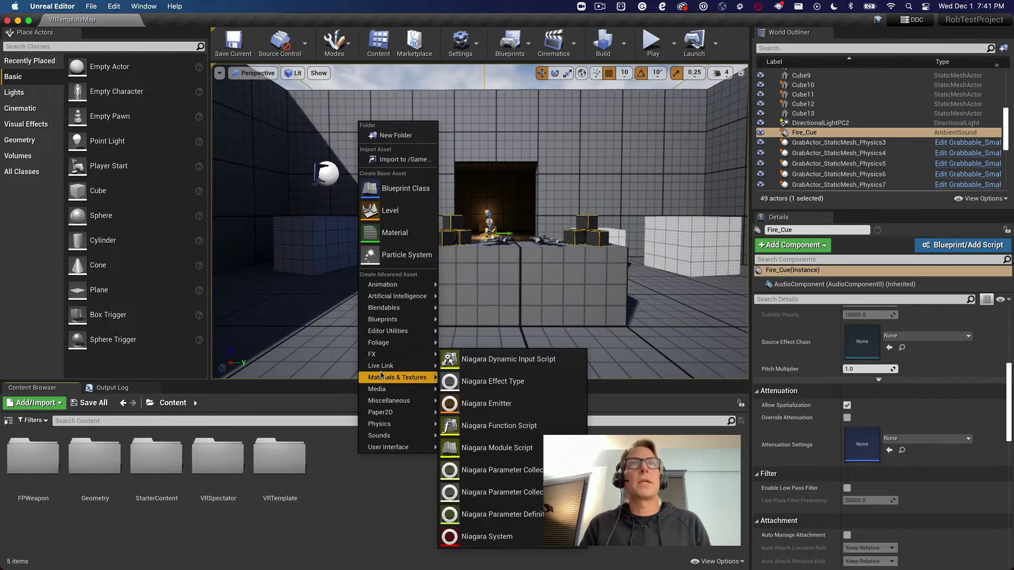
{"action": "left_click", "coordinate": [394, 135]}
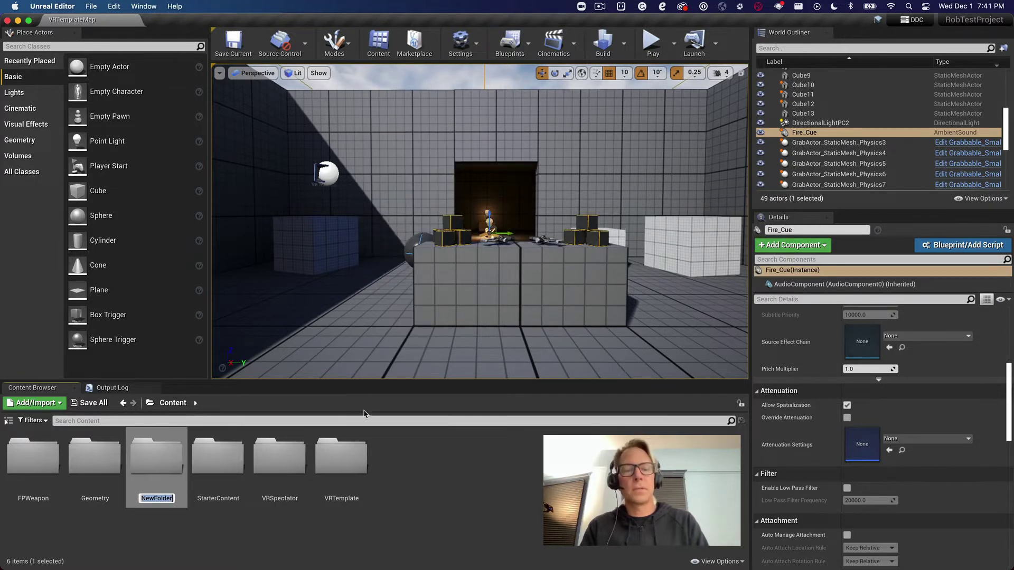
{"action": "type", "text": "Audio"}
{"action": "key", "text": "Return"}
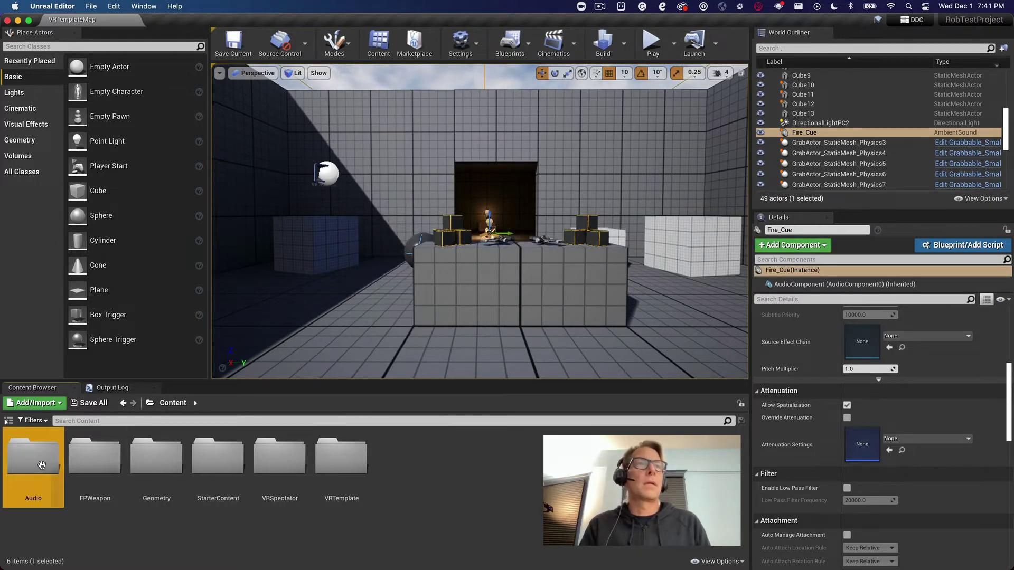
{"action": "double_click", "coordinate": [39, 465]}
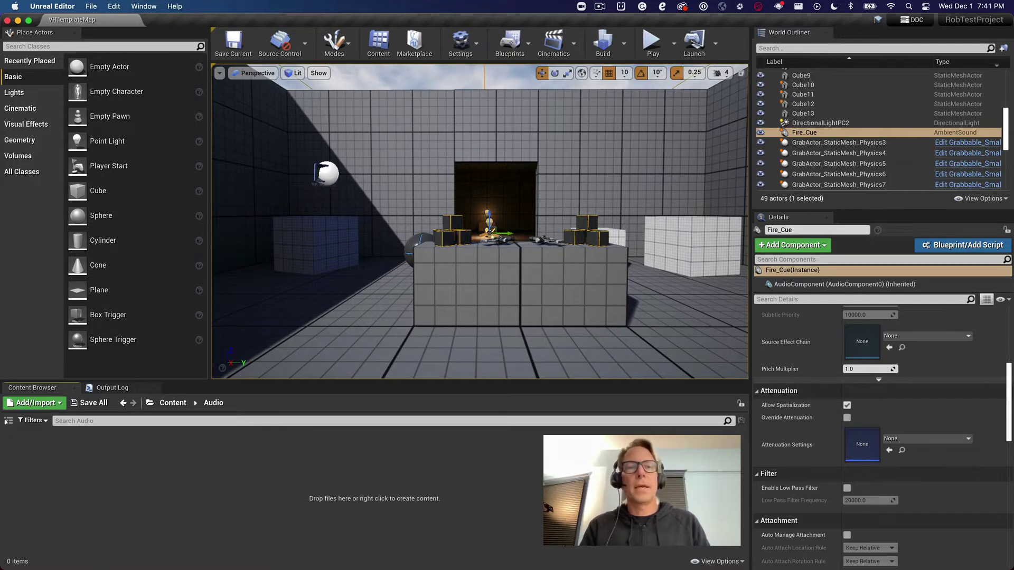
{"action": "key", "text": "super+Tab"}
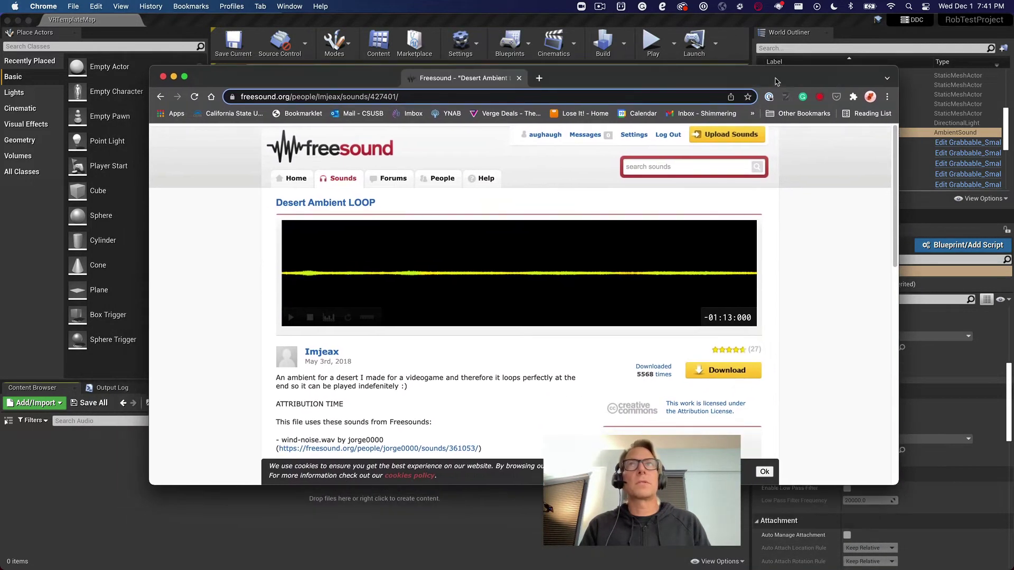
Check the Desert Ambient LOOP file details (WAV, 48000 Hz, 24 bit, stereo), then close the browser
{"action": "left_click_drag", "start_coordinate": [571, 82], "coordinate": [623, 83]}
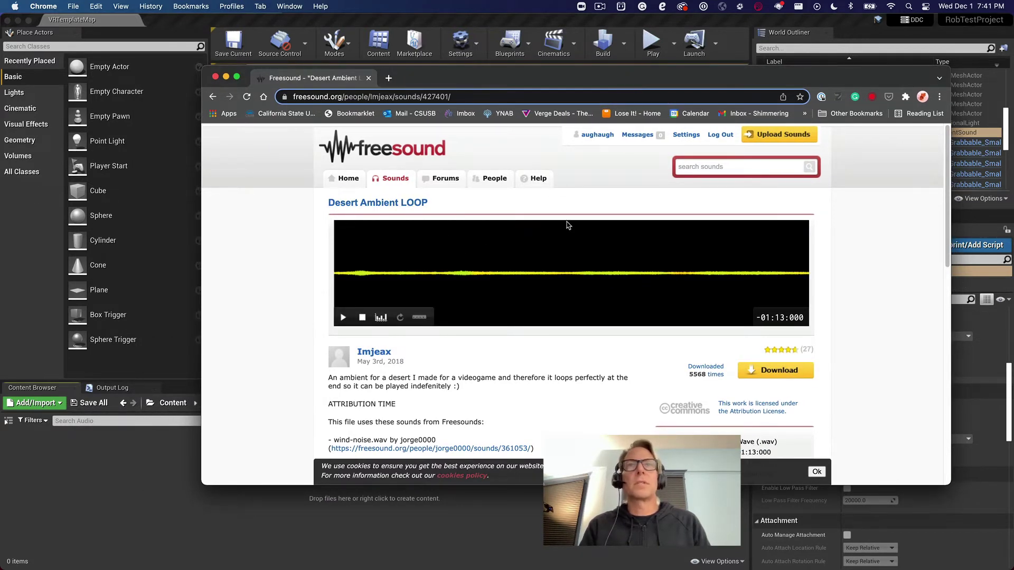
{"action": "scroll", "coordinate": [637, 389], "scroll_direction": "down", "scroll_amount": 2}
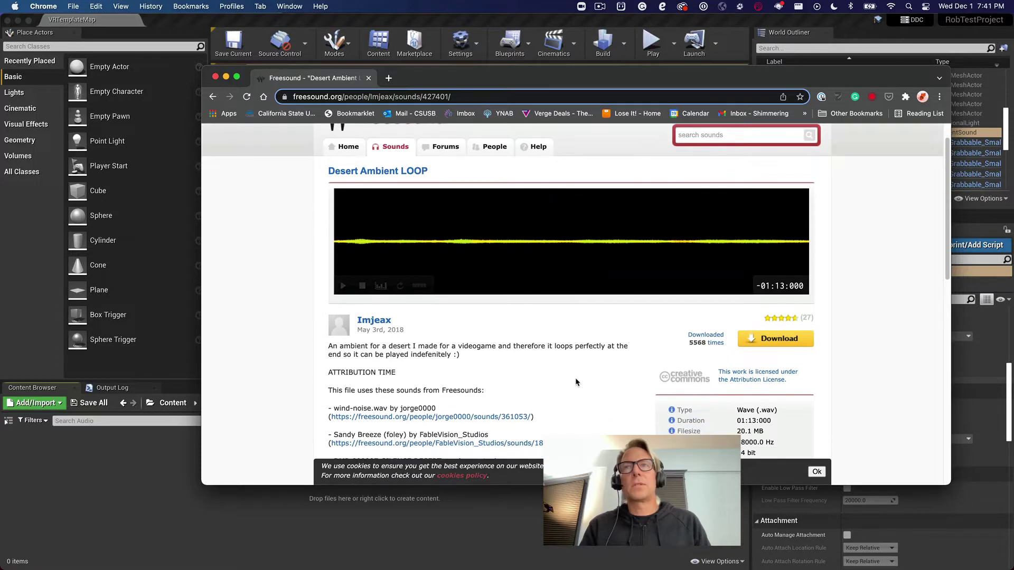
{"action": "scroll", "coordinate": [637, 388], "scroll_direction": "down", "scroll_amount": 3}
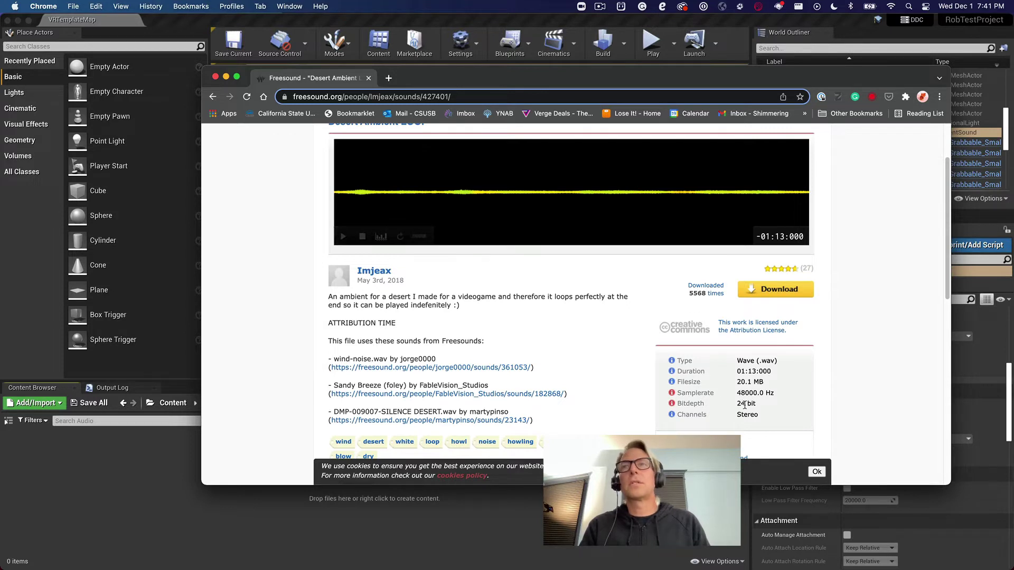
{"action": "left_click_drag", "start_coordinate": [759, 404], "coordinate": [731, 405]}
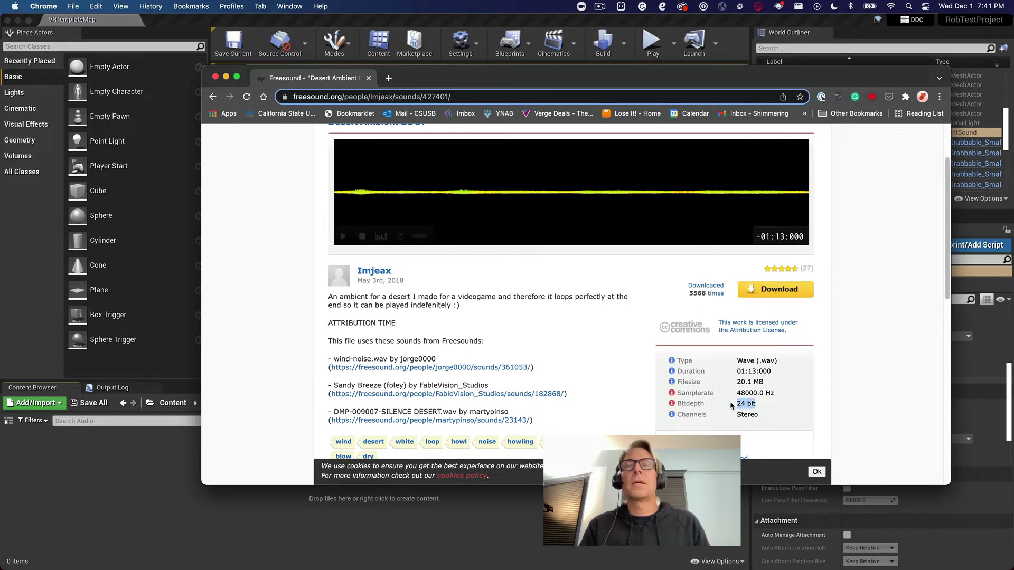
{"action": "left_click", "coordinate": [368, 79]}
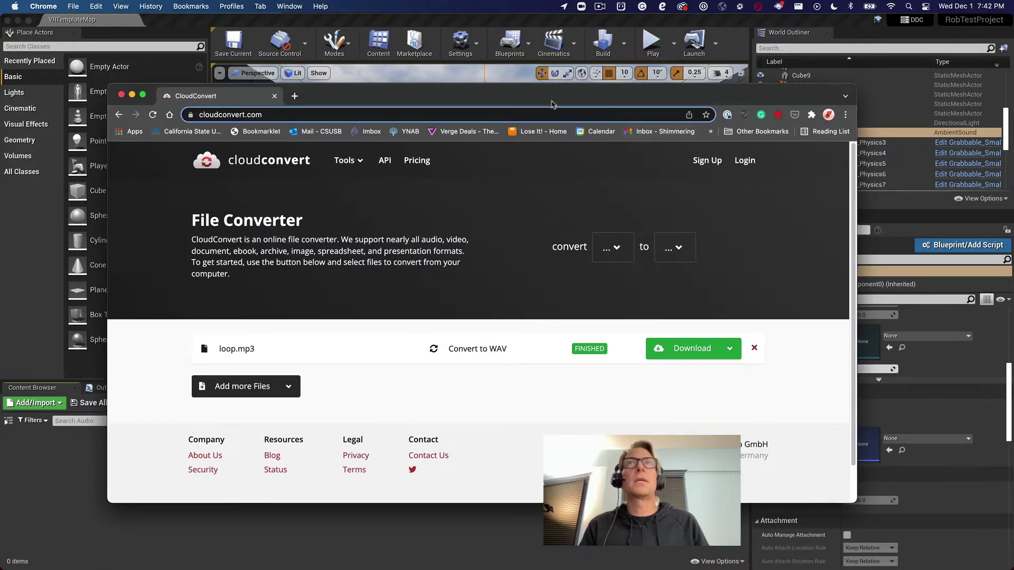
Revisit the CloudConvert MP3-to-WAV converter, check its source format list, then close the browser
{"action": "left_click_drag", "start_coordinate": [542, 99], "coordinate": [645, 95]}
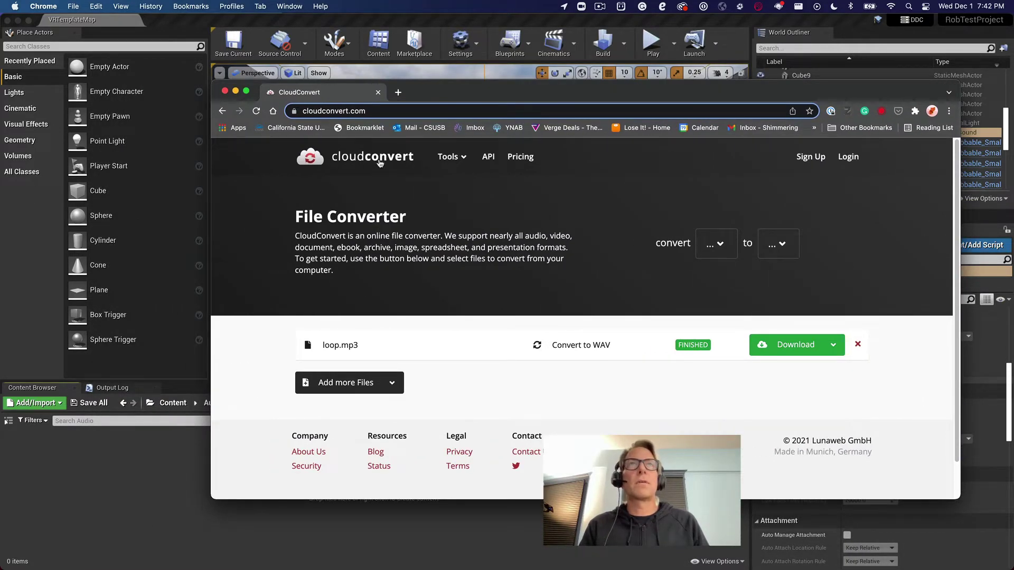
{"action": "left_click", "coordinate": [224, 112]}
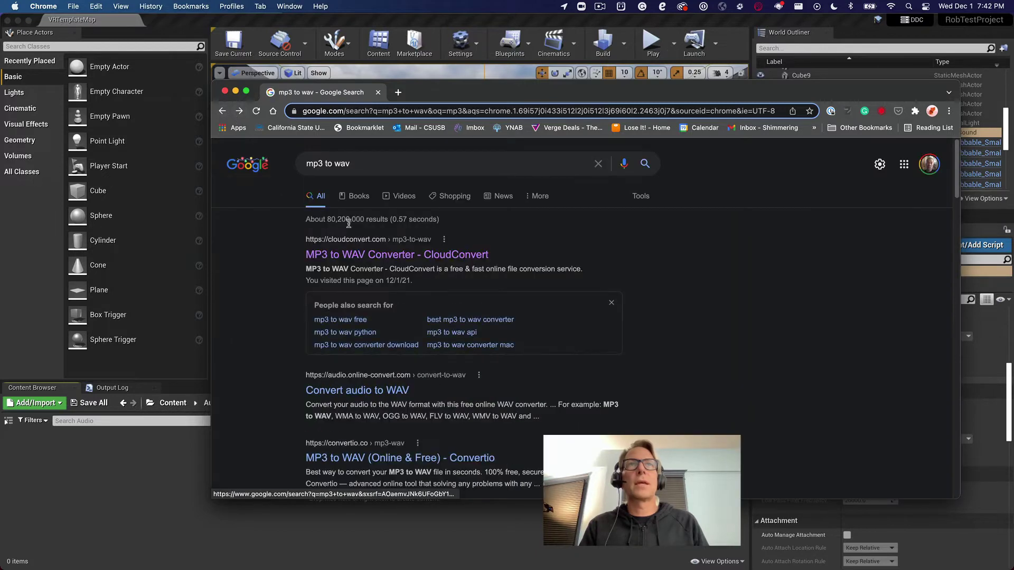
{"action": "left_click", "coordinate": [374, 256]}
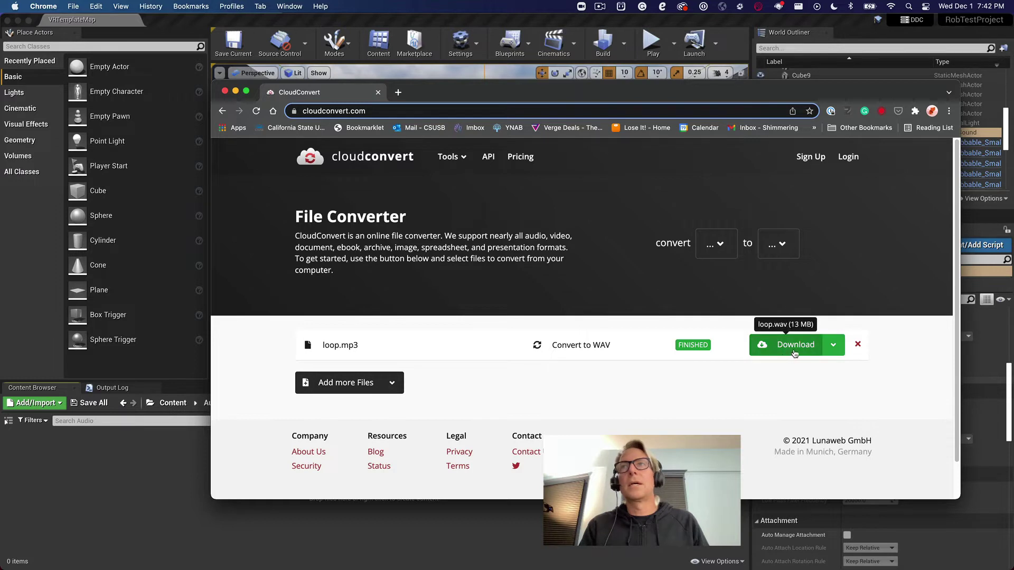
{"action": "left_click", "coordinate": [723, 250]}
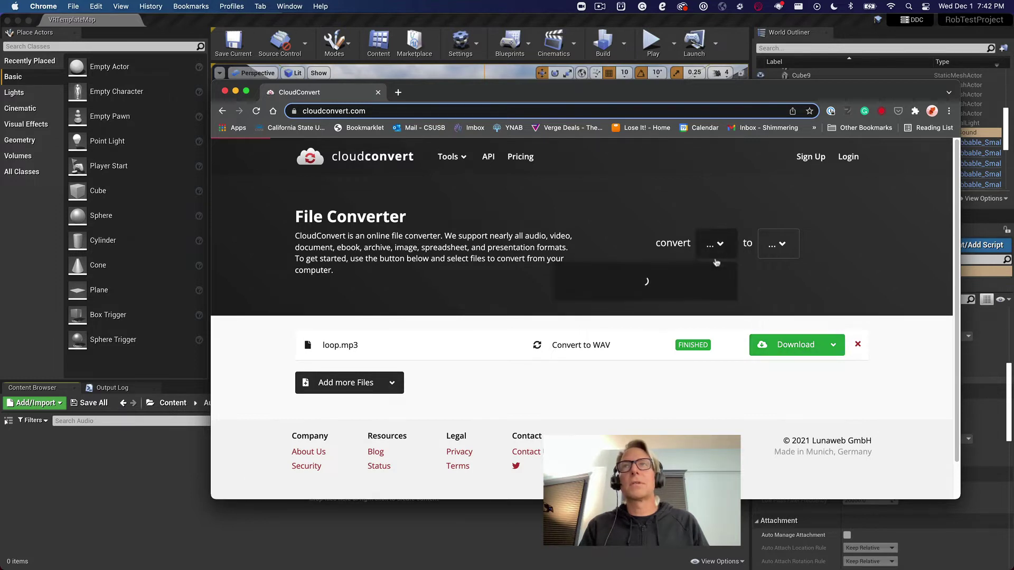
{"action": "scroll", "coordinate": [646, 415], "scroll_direction": "down", "scroll_amount": 10}
{"action": "left_click", "coordinate": [742, 303]}
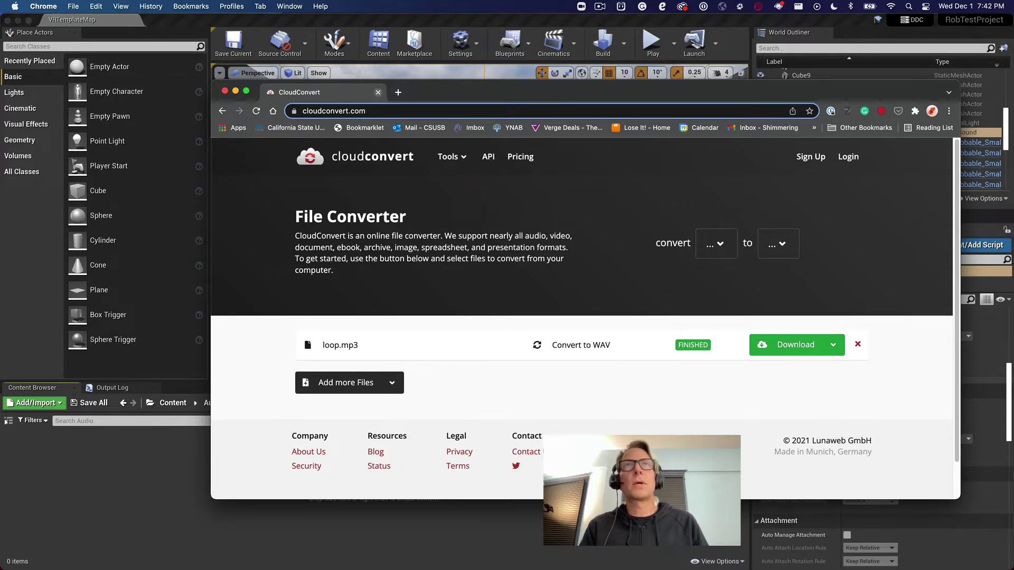
{"action": "left_click", "coordinate": [378, 93]}
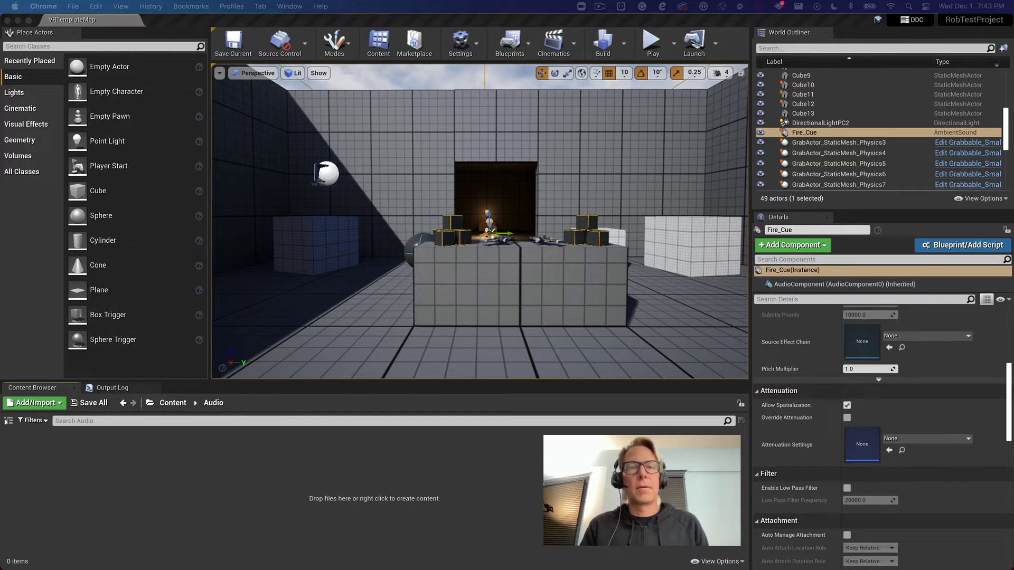
Import desert-loop.wav from the Desktop into the Audio folder as a Sound Wave asset
{"action": "key", "text": "super+Tab"}
{"action": "left_click", "coordinate": [632, 211]}
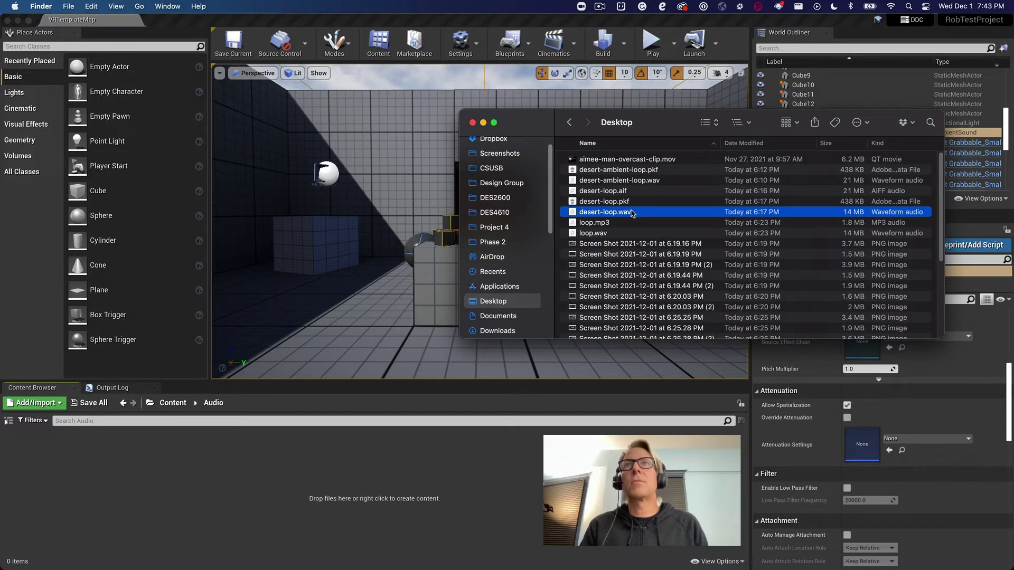
{"action": "left_click_drag", "start_coordinate": [626, 213], "coordinate": [106, 491]}
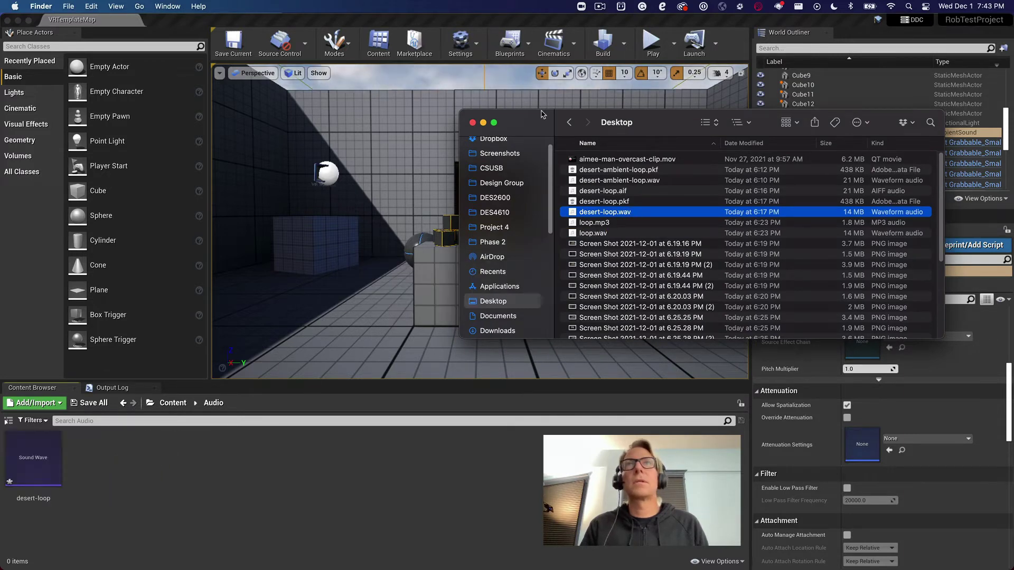
{"action": "left_click", "coordinate": [474, 124]}
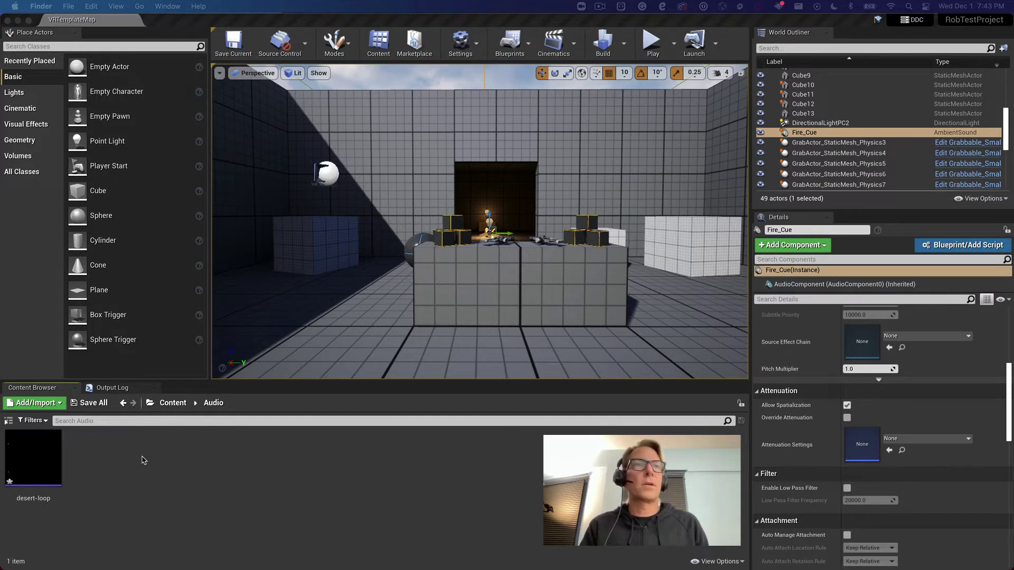
{"action": "mouse_move", "coordinate": [45, 458]}
{"action": "mouse_move", "coordinate": [51, 440]}
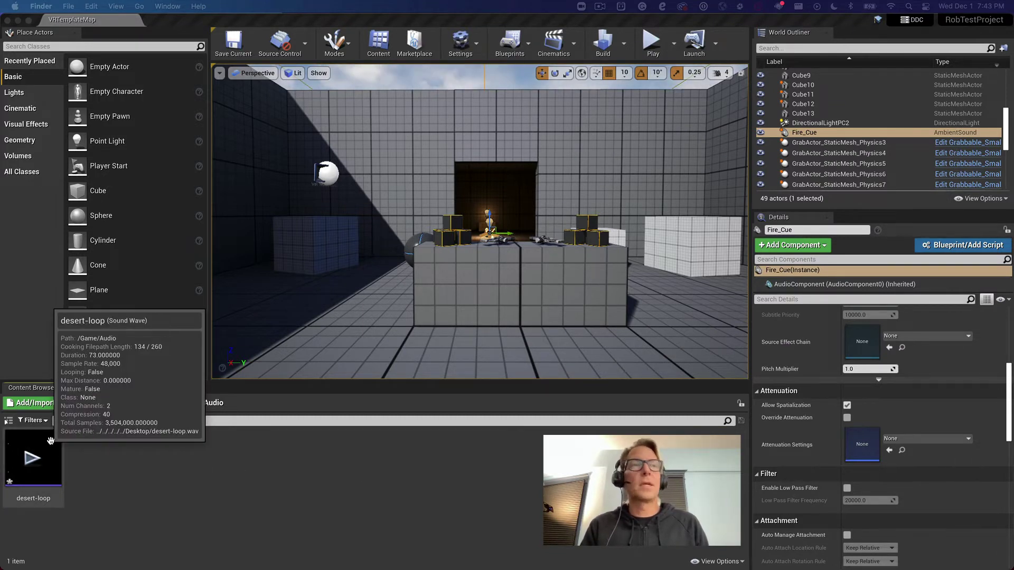
Create a desert-loop_Cue Sound Cue from the desert-loop wave and open it for editing
{"action": "right_click", "coordinate": [50, 440]}
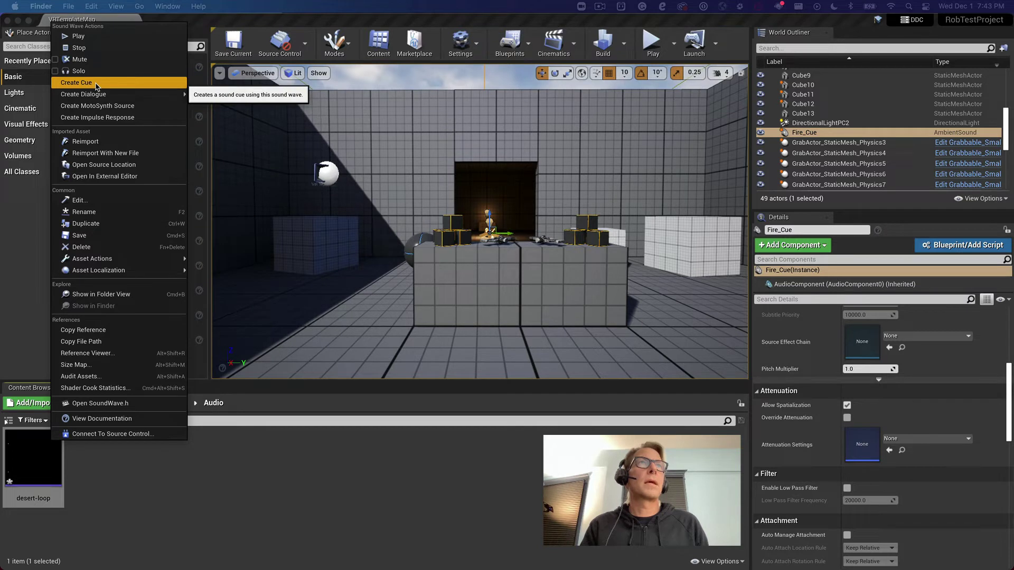
{"action": "left_click", "coordinate": [97, 84]}
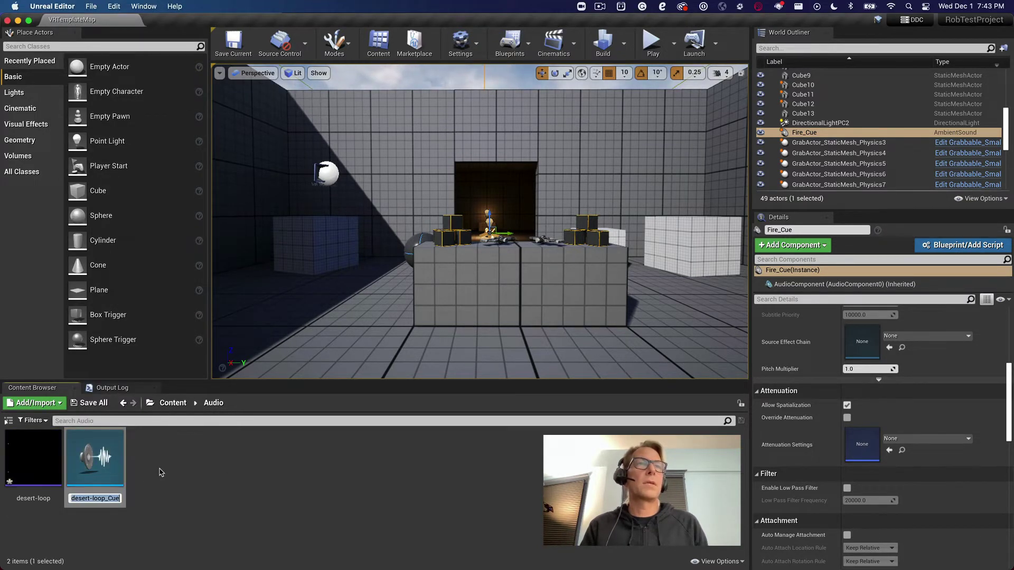
{"action": "key", "text": "Return"}
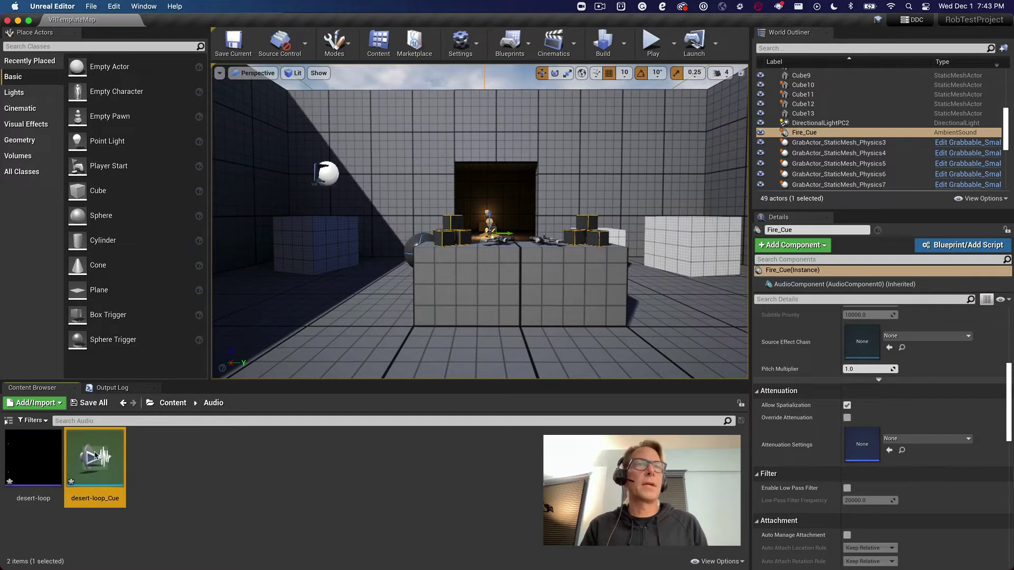
{"action": "double_click", "coordinate": [104, 443]}
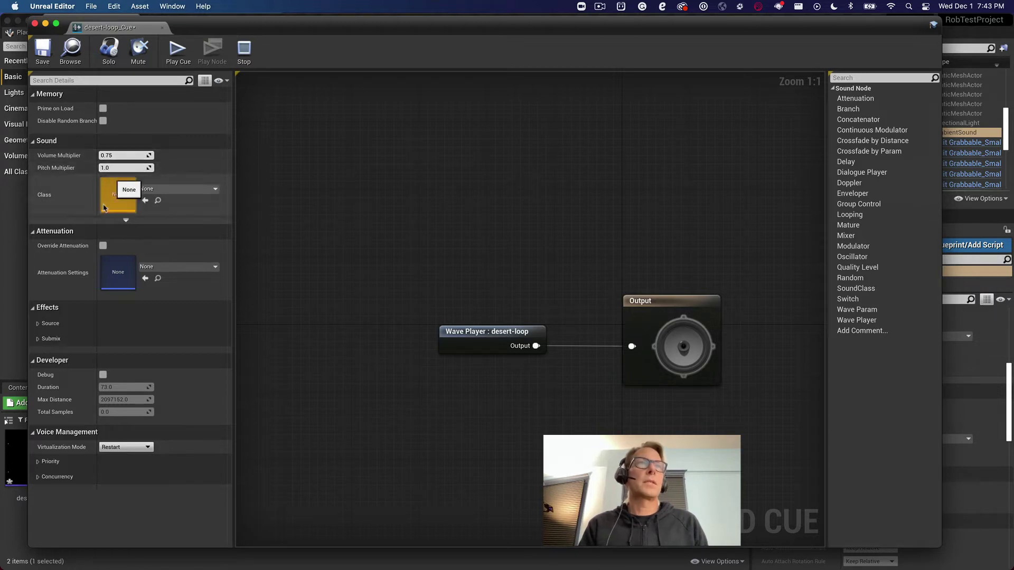
Expand and collapse the Source and Submix settings, then move the Wave Player node left
{"action": "left_click", "coordinate": [38, 339]}
{"action": "left_click", "coordinate": [38, 340]}
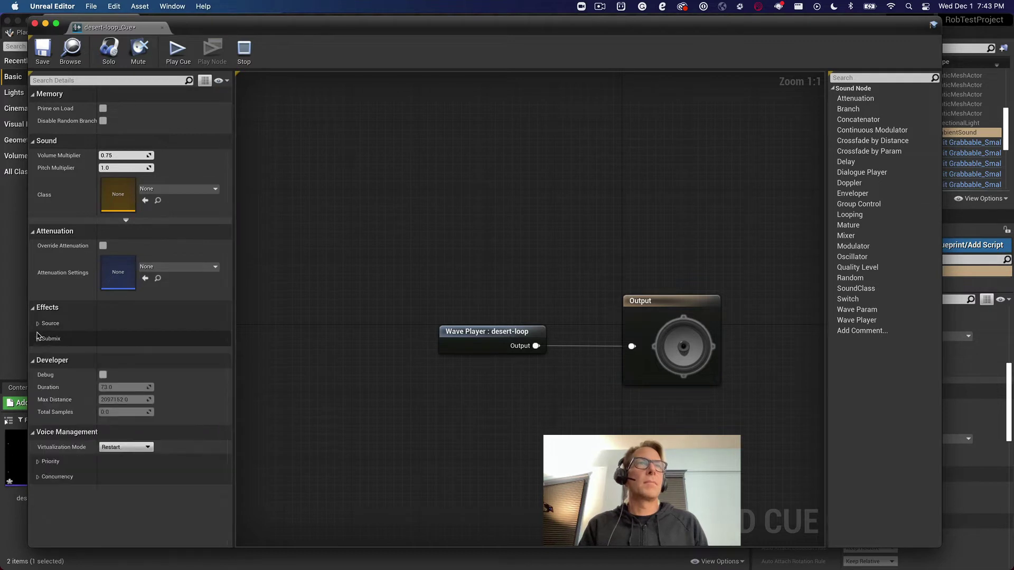
{"action": "left_click", "coordinate": [37, 325]}
{"action": "left_click", "coordinate": [38, 324]}
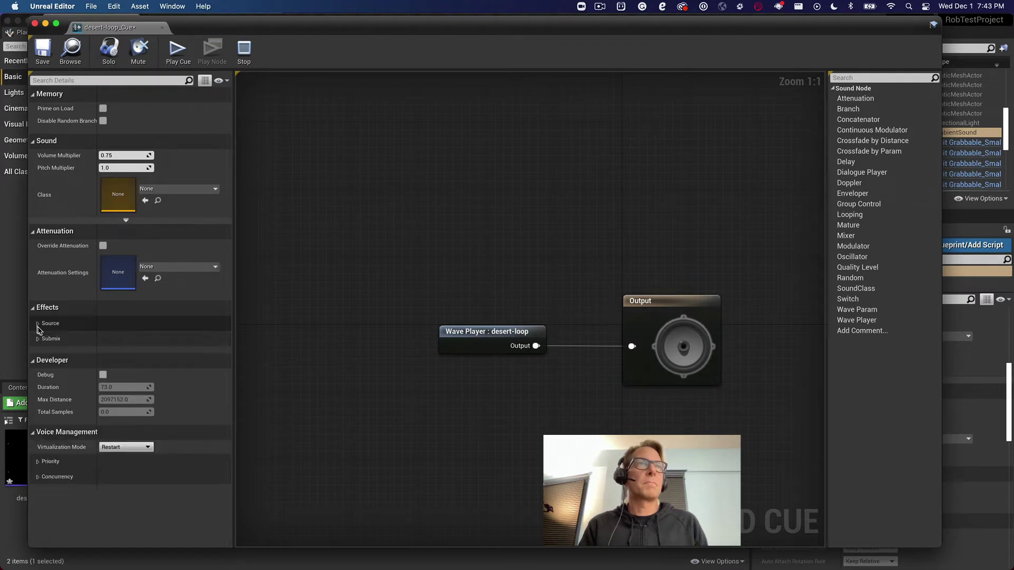
{"action": "left_click", "coordinate": [38, 339]}
{"action": "left_click", "coordinate": [38, 341]}
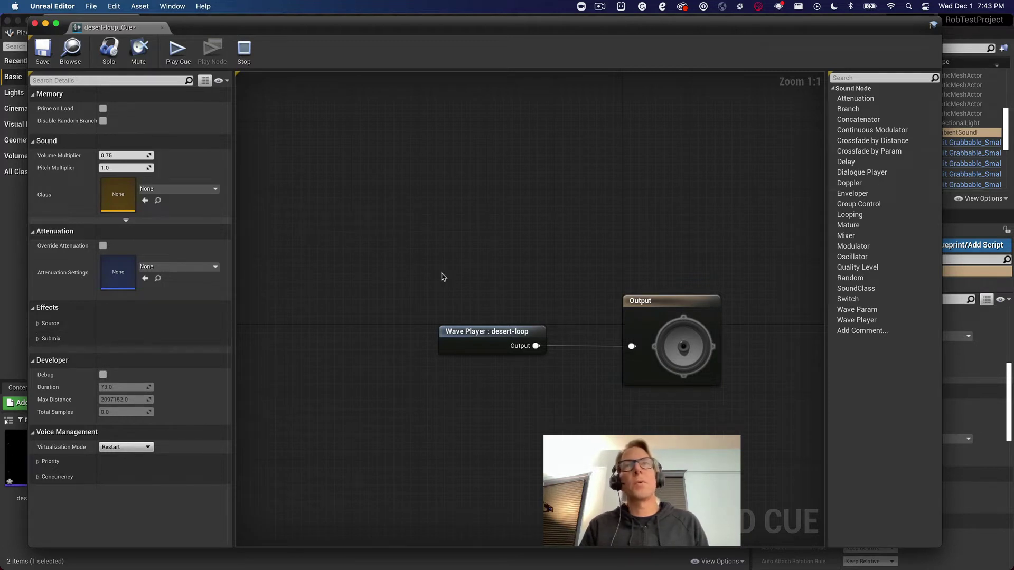
{"action": "left_click_drag", "start_coordinate": [508, 333], "coordinate": [389, 332]}
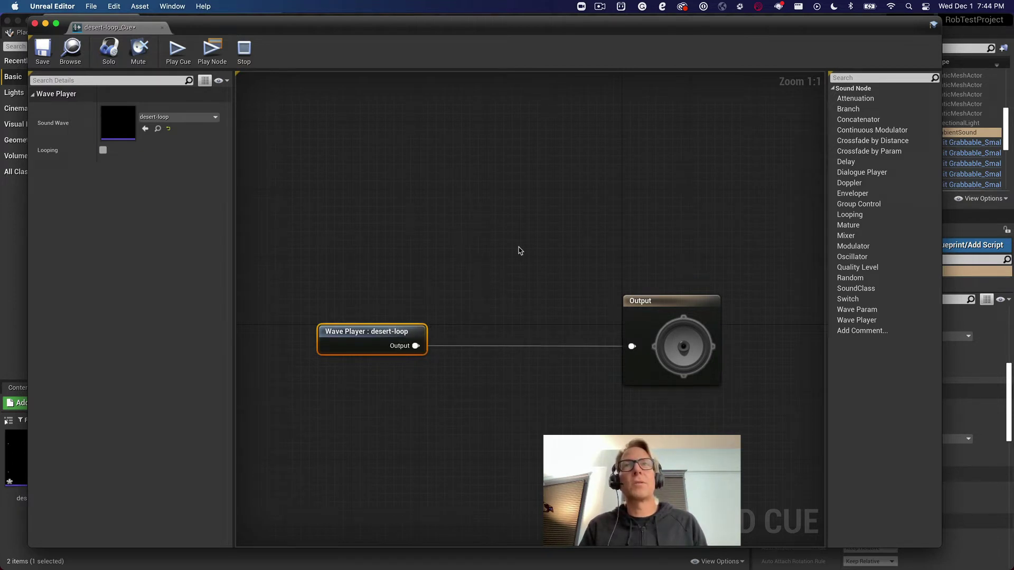
Add a Looping node to the desert-loop_Cue graph
{"action": "right_click", "coordinate": [481, 244]}
{"action": "type", "text": "loop"}
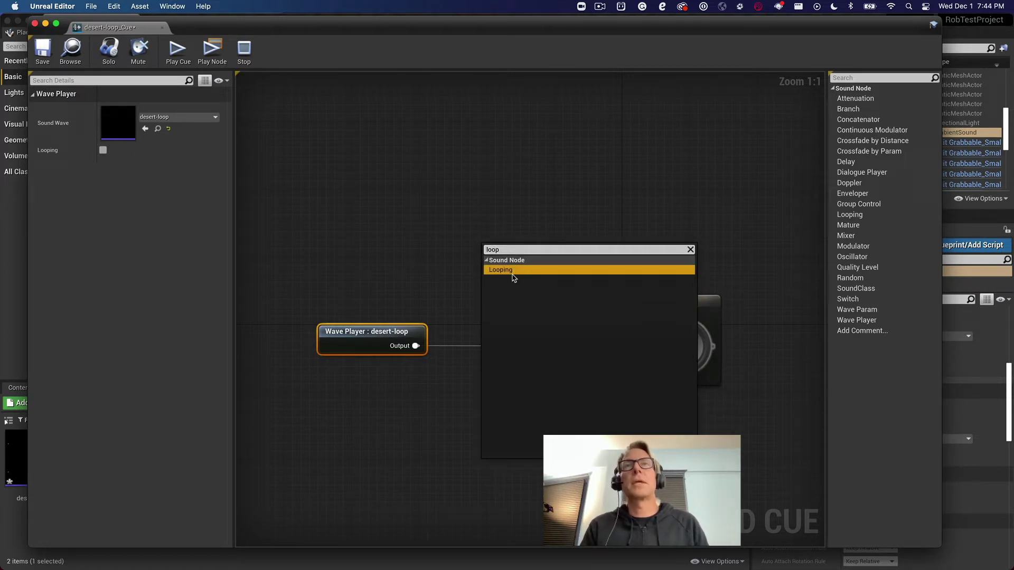
{"action": "left_click", "coordinate": [513, 271]}
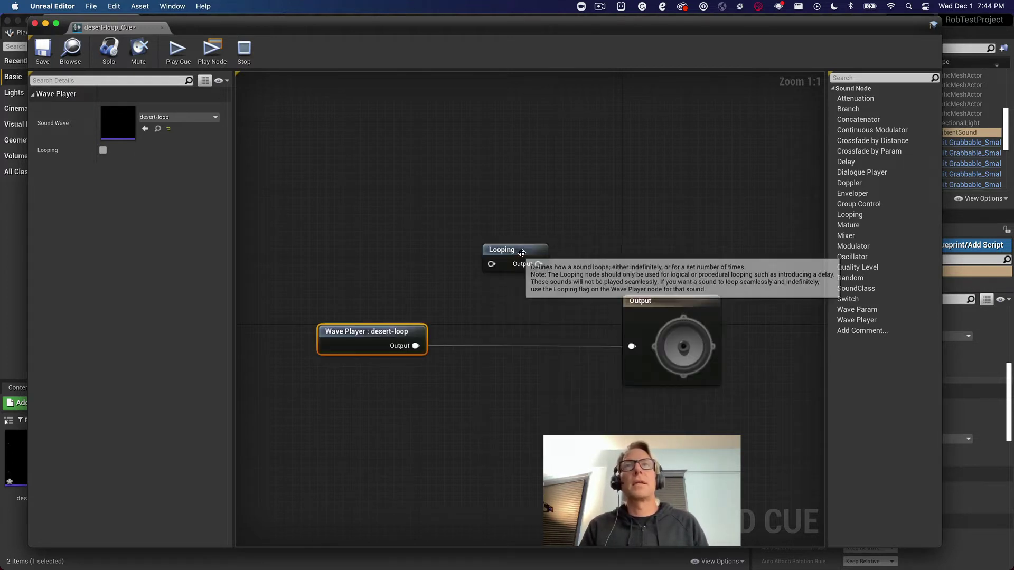
{"action": "left_click_drag", "start_coordinate": [488, 257], "coordinate": [484, 246]}
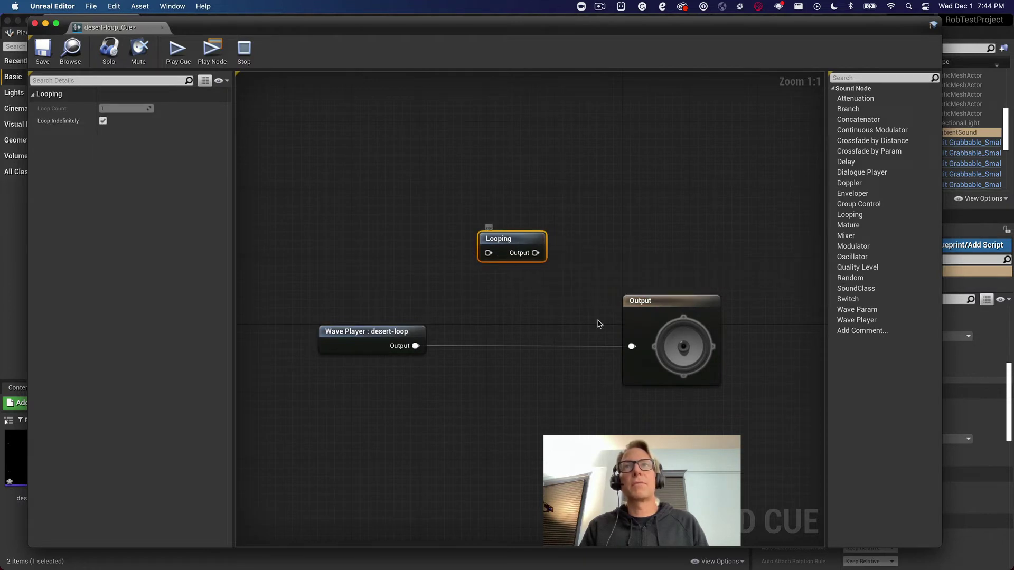
Wire Wave Player through the Looping node into Output, then save and close the cue
{"action": "left_click", "coordinate": [631, 347], "text": "alt"}
{"action": "left_click_drag", "start_coordinate": [418, 346], "coordinate": [489, 254]}
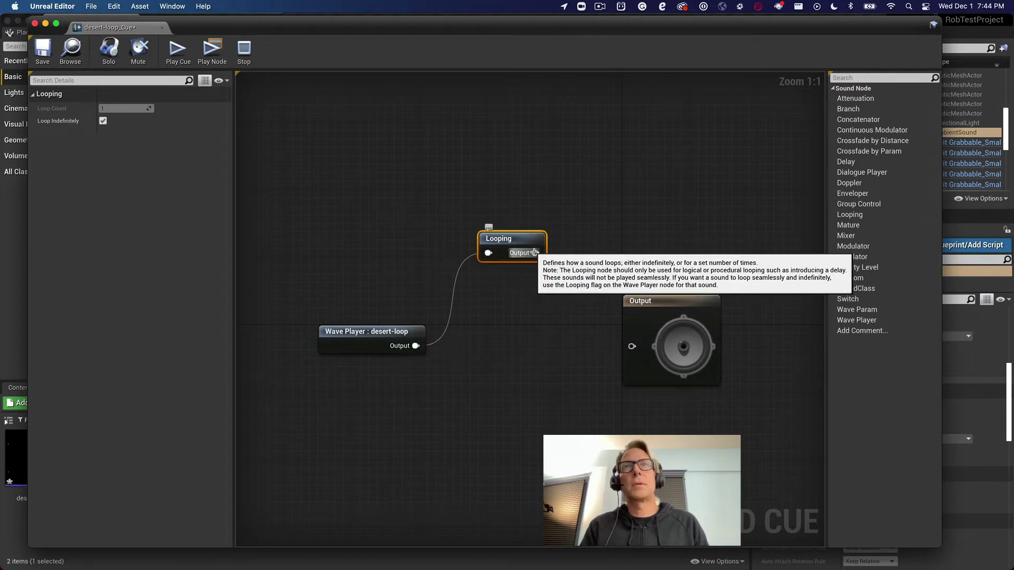
{"action": "left_click_drag", "start_coordinate": [509, 252], "coordinate": [630, 347]}
{"action": "left_click_drag", "start_coordinate": [531, 239], "coordinate": [533, 336]}
{"action": "left_click", "coordinate": [52, 50]}
{"action": "left_click", "coordinate": [35, 24]}
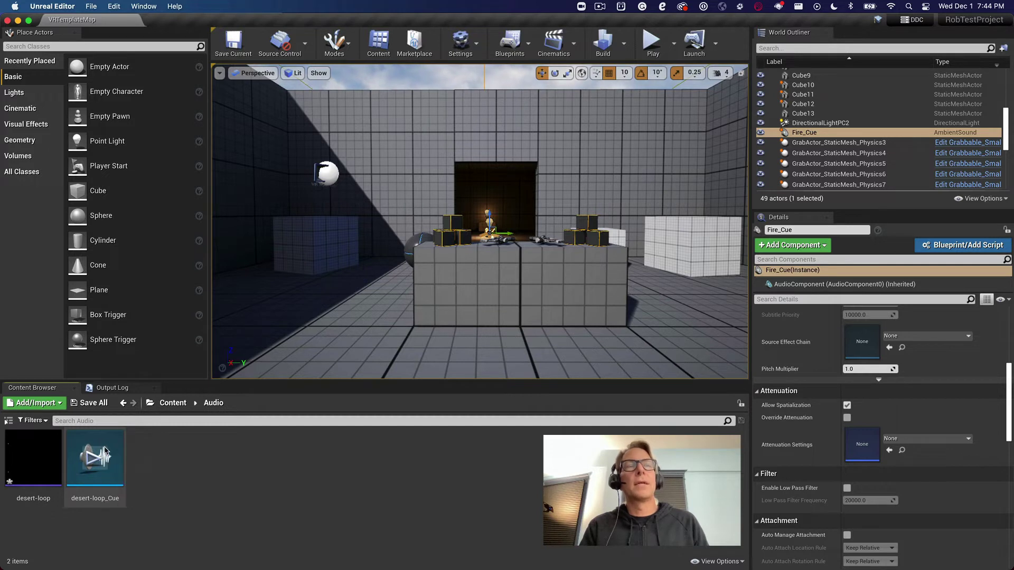
Place desert-loop_Cue in the level as an ambient sound left of the central blocks
{"action": "mouse_move", "coordinate": [25, 458]}
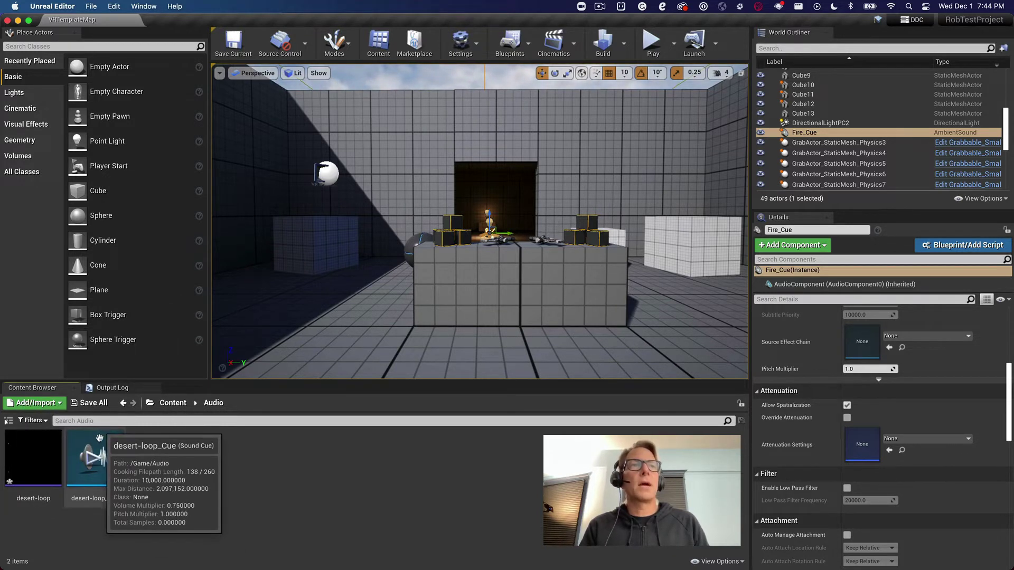
{"action": "left_click_drag", "start_coordinate": [94, 456], "coordinate": [353, 306]}
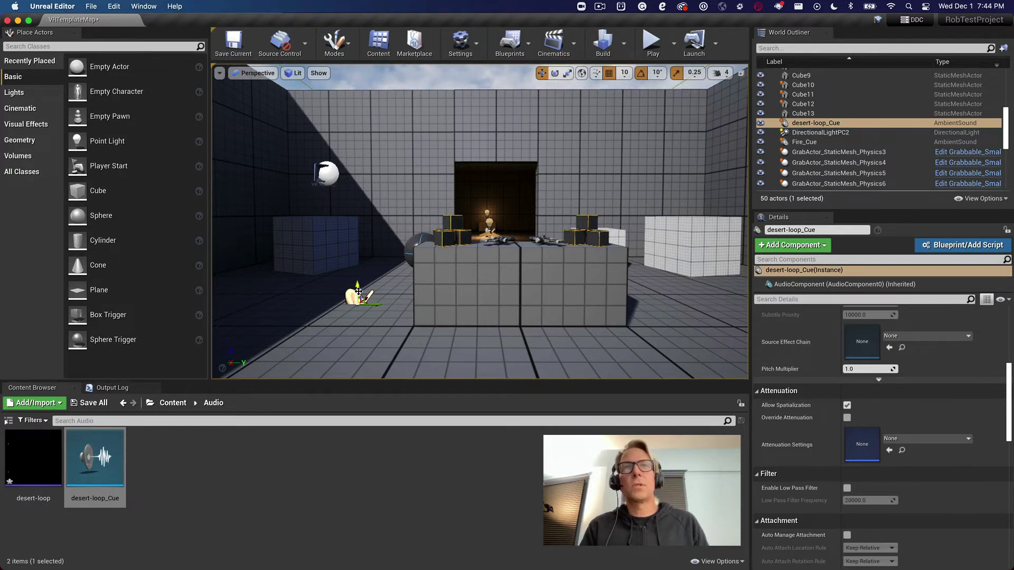
Raise the desert-loop_Cue sound beside the left cube, toggle spatialization off and on, then play
{"action": "left_click_drag", "start_coordinate": [359, 286], "coordinate": [322, 244]}
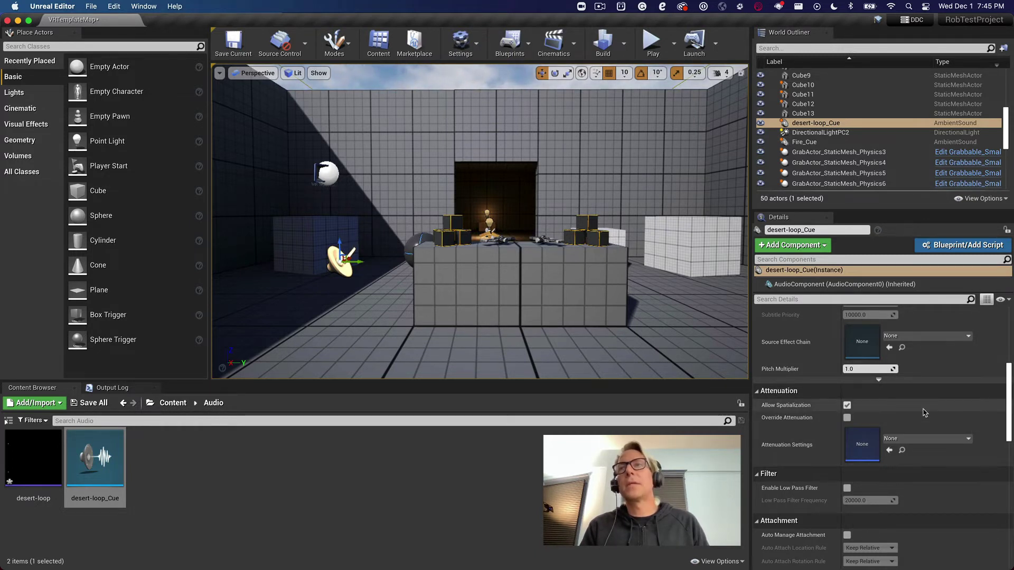
{"action": "scroll", "coordinate": [923, 429], "scroll_direction": "down", "scroll_amount": 1}
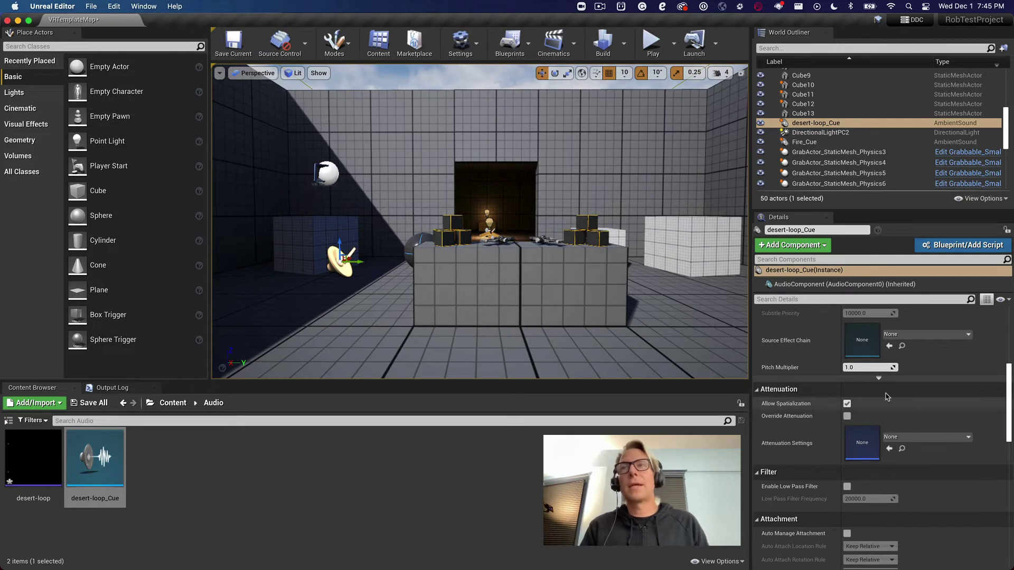
{"action": "left_click", "coordinate": [847, 404]}
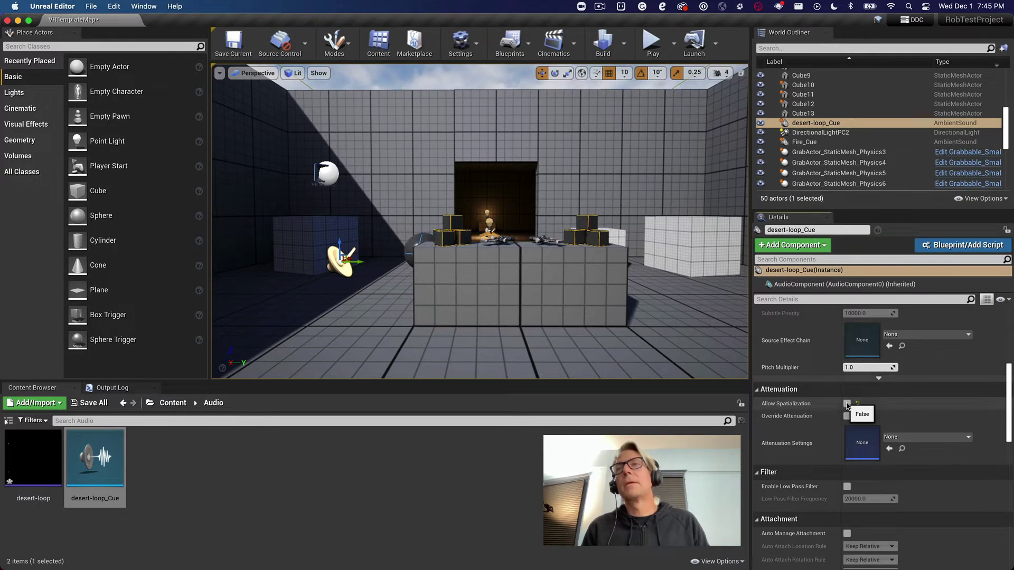
{"action": "left_click", "coordinate": [847, 404]}
{"action": "left_click", "coordinate": [646, 48]}
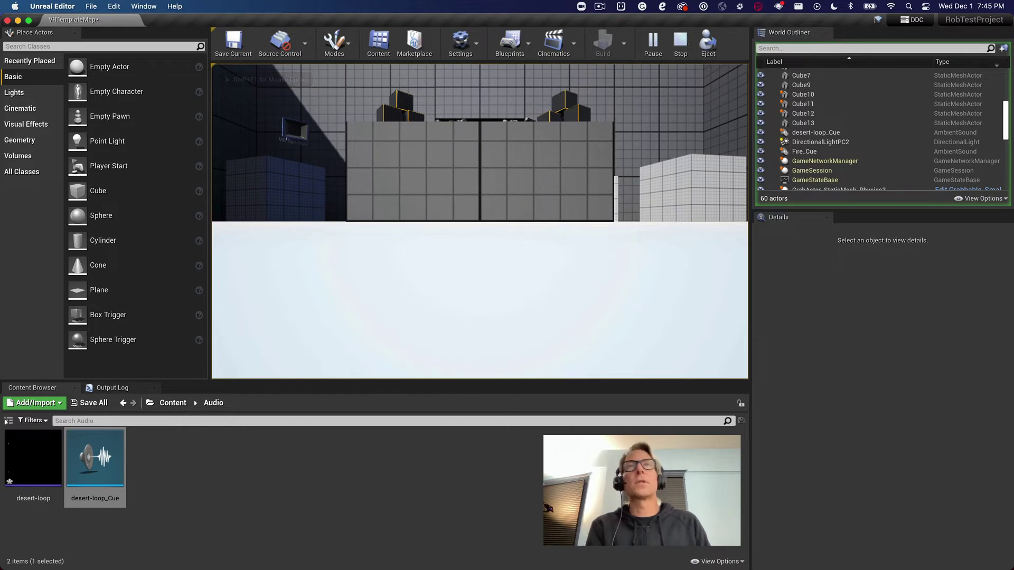
End the play preview, fly toward the doorway, and select the desert-loop_Cue sound actor
{"action": "key", "text": "Escape"}
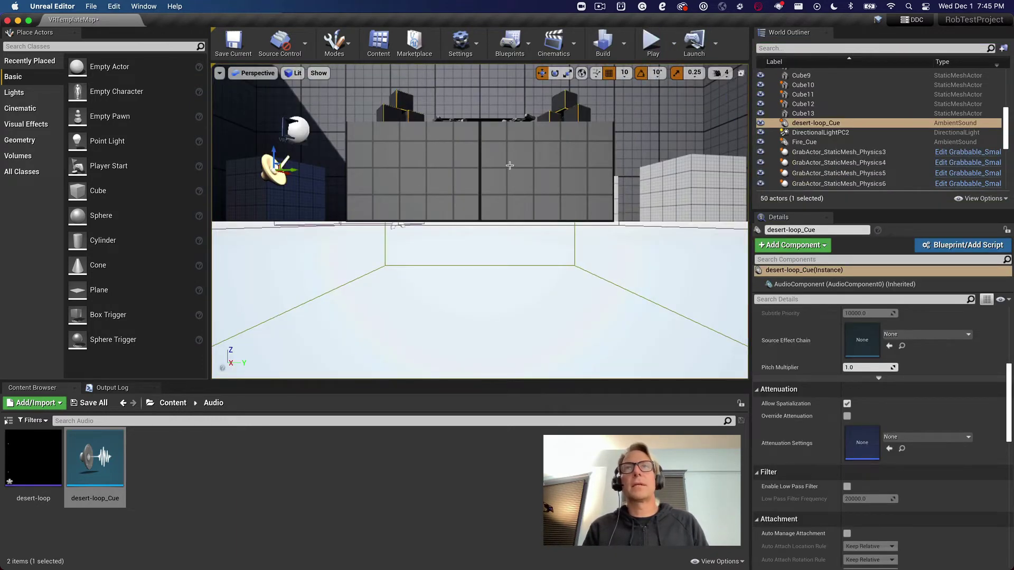
{"action": "right_click_drag", "start_coordinate": [510, 166], "coordinate": [487, 180]}
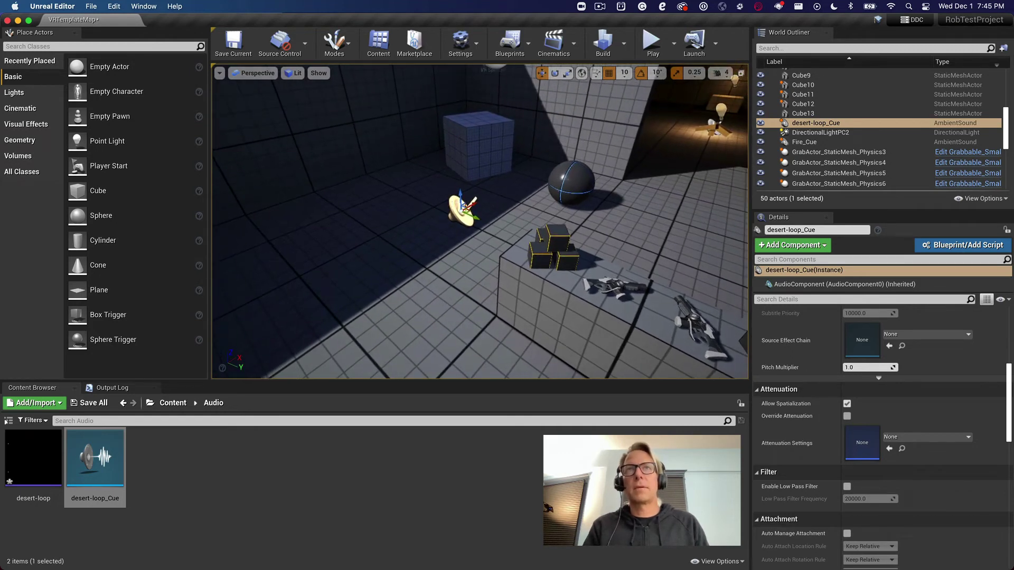
{"action": "left_click", "coordinate": [456, 216]}
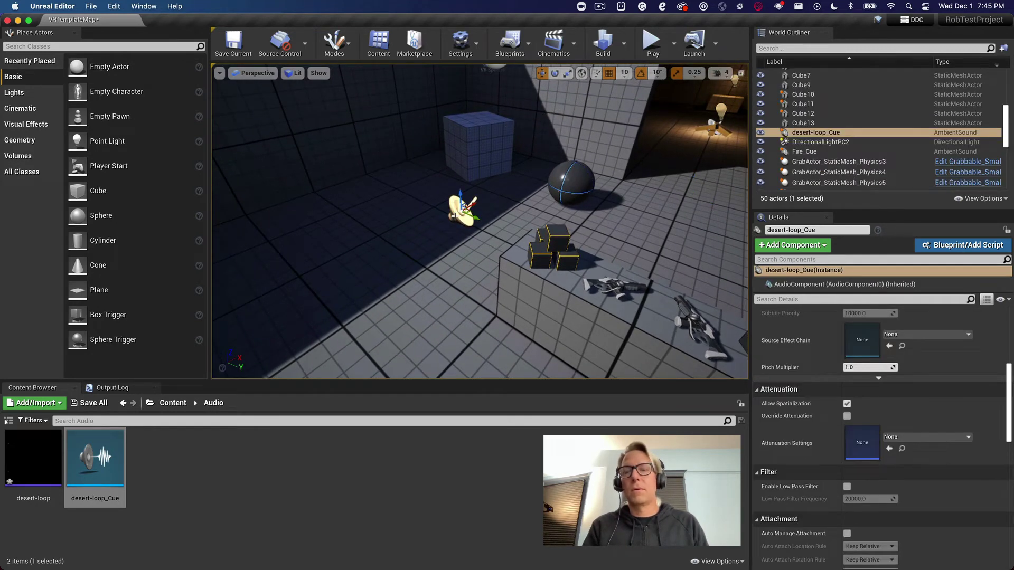
Delete desert-loop_Cue, place a trigger box in front of the doorway, and save the map
{"action": "key", "text": "Delete"}
{"action": "right_click_drag", "start_coordinate": [724, 205], "coordinate": [703, 194]}
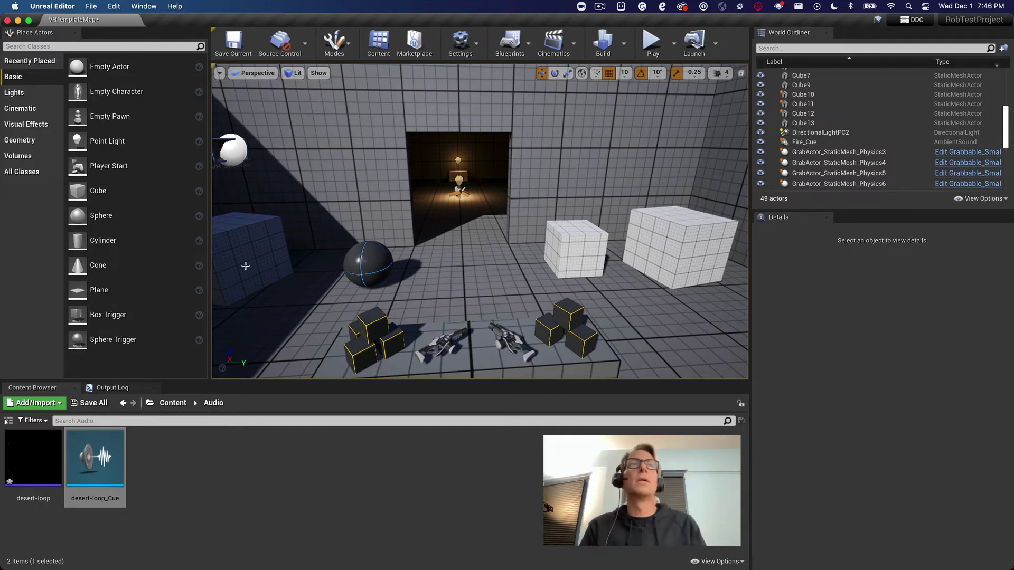
{"action": "left_click_drag", "start_coordinate": [109, 312], "coordinate": [467, 241]}
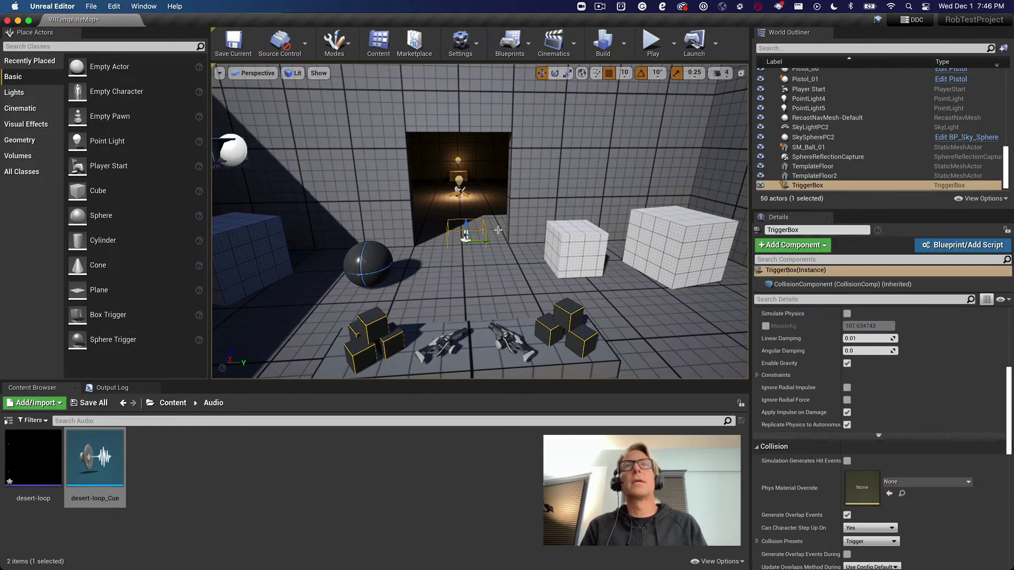
{"action": "scroll", "coordinate": [498, 230], "scroll_direction": "down", "scroll_amount": 5}
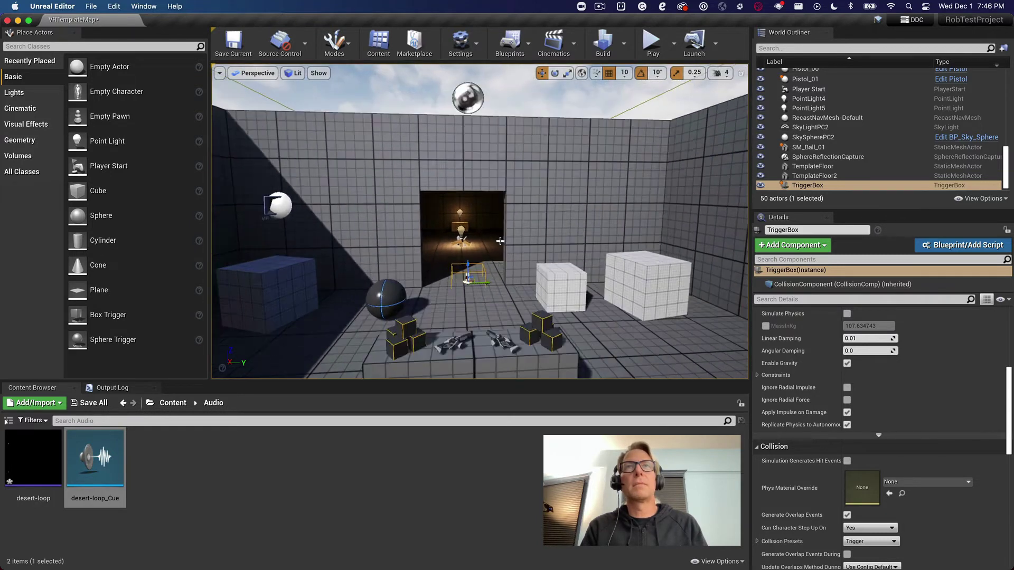
{"action": "scroll", "coordinate": [501, 241], "scroll_direction": "up", "scroll_amount": 3}
{"action": "left_click_drag", "start_coordinate": [463, 291], "coordinate": [463, 276]}
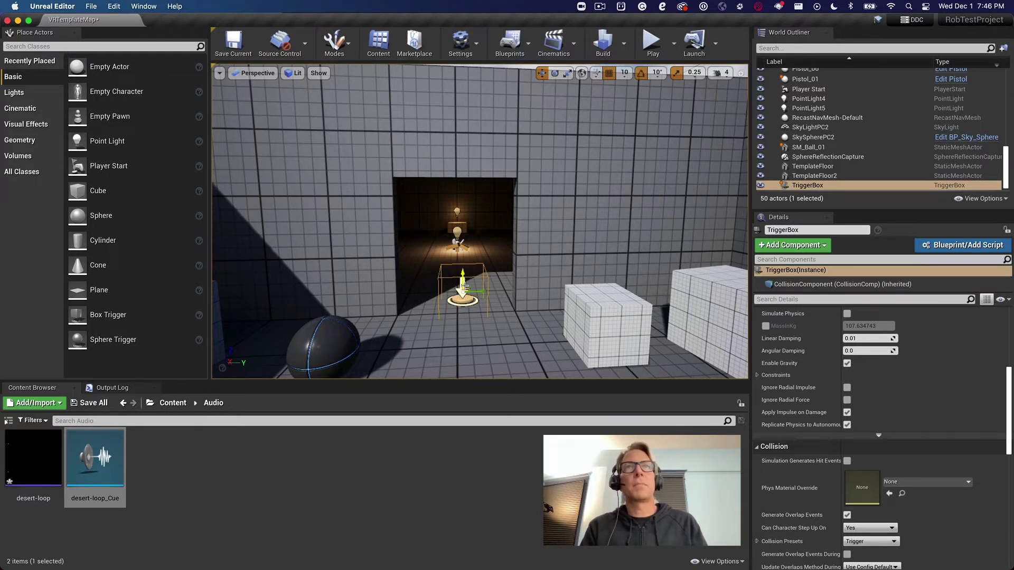
{"action": "left_click", "coordinate": [233, 42]}
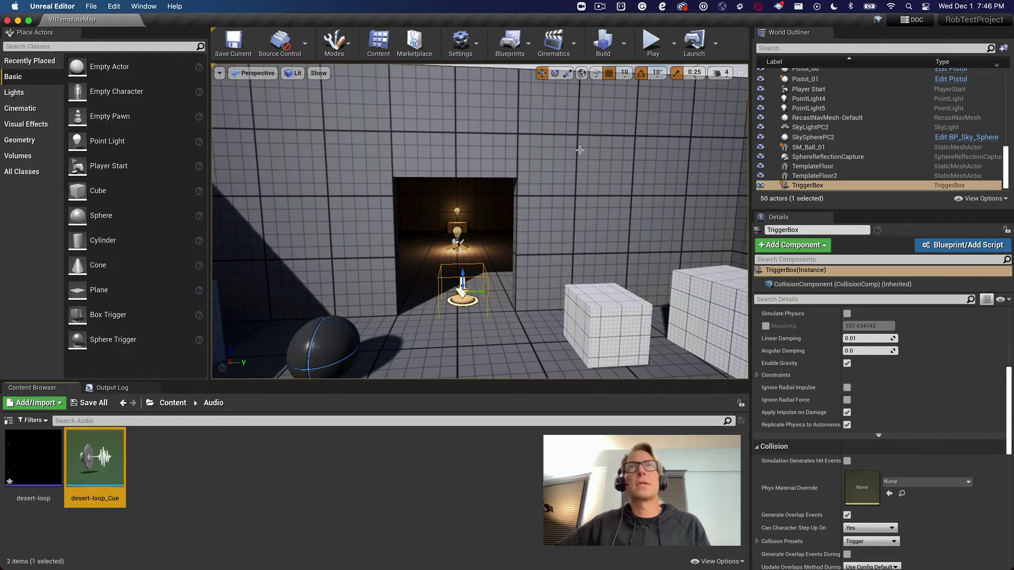
Open the level blueprint and browse to Trigger Box 1's collision events in the graph menu
{"action": "left_click", "coordinate": [530, 47]}
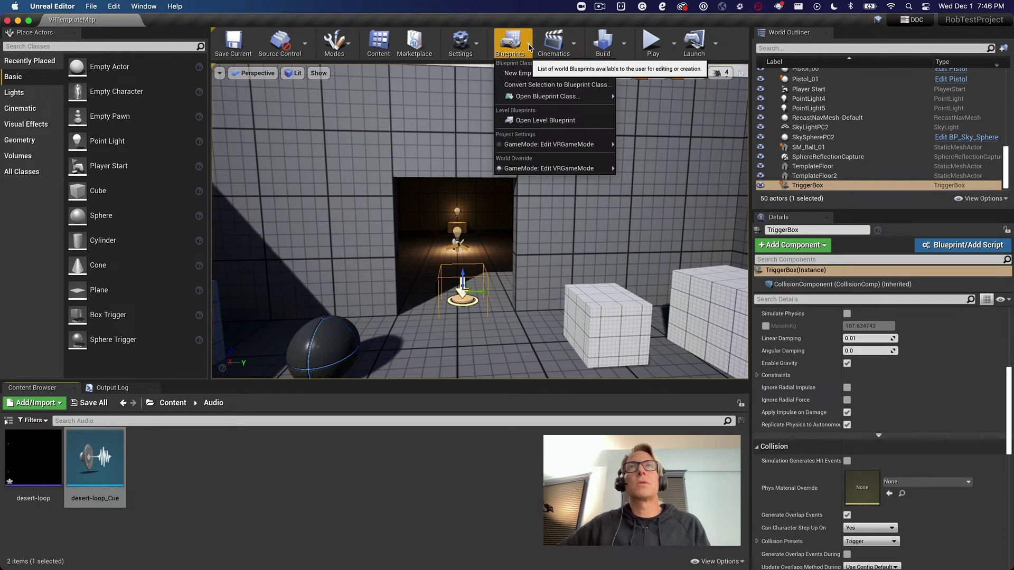
{"action": "left_click", "coordinate": [557, 123]}
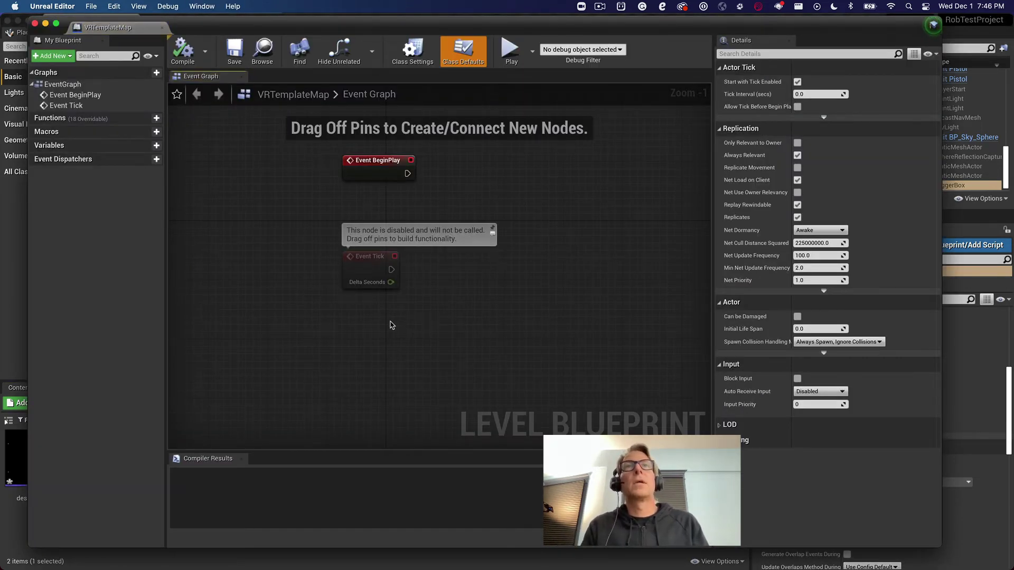
{"action": "right_click", "coordinate": [391, 324]}
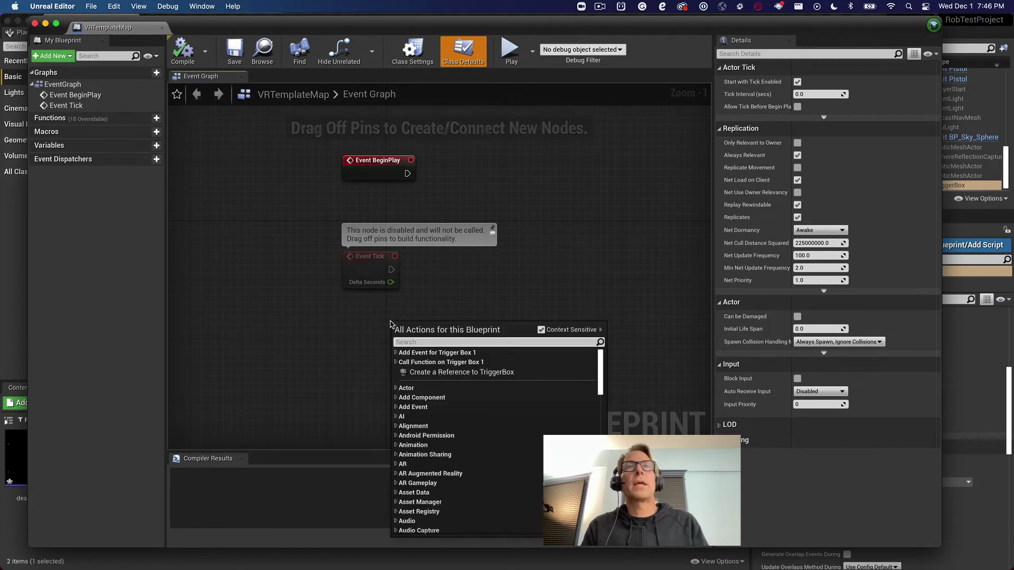
{"action": "left_click", "coordinate": [402, 353]}
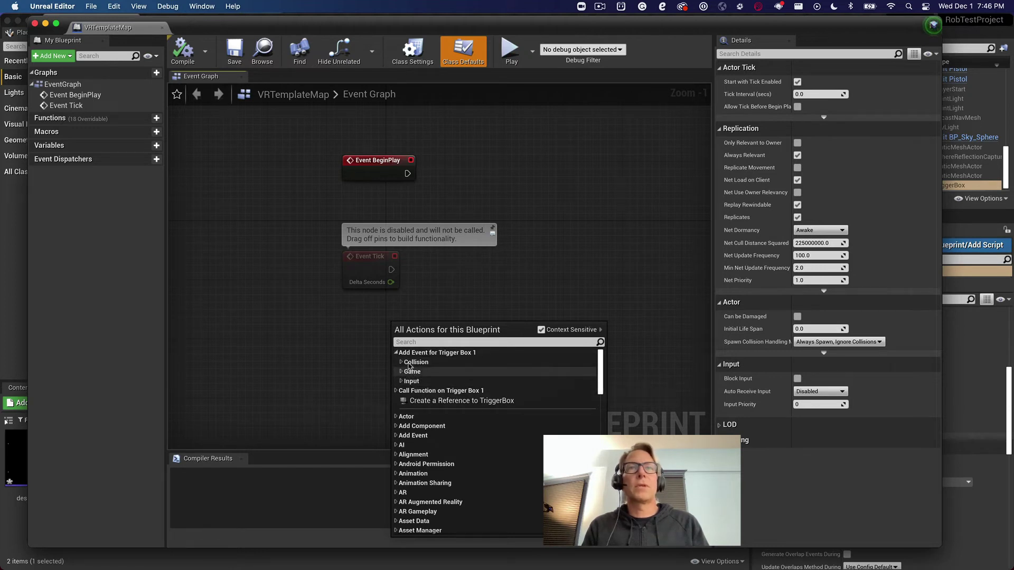
{"action": "left_click", "coordinate": [410, 362]}
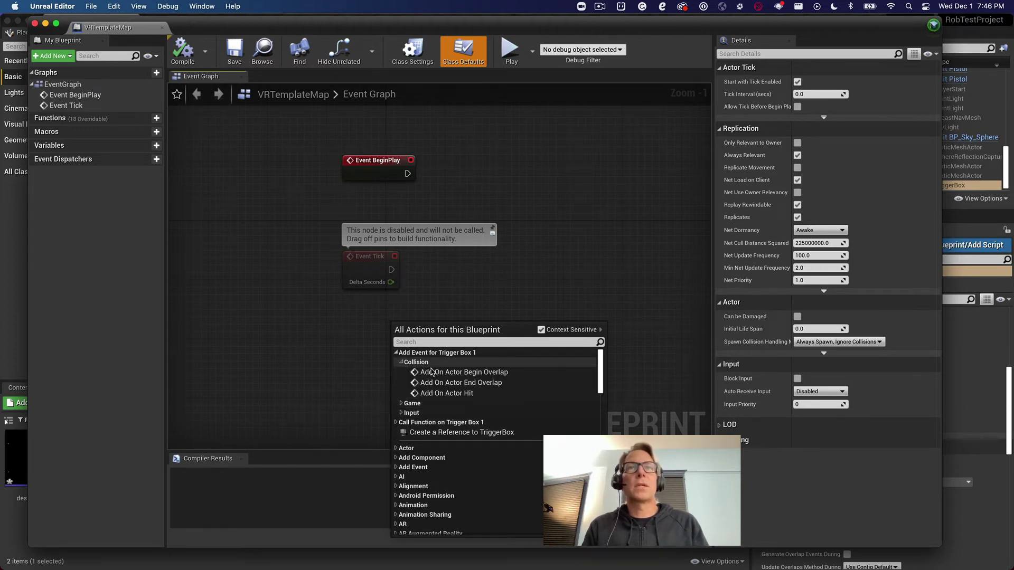
Add an OnActorBeginOverlap event for the trigger box wired to a Play Sound at Location node
{"action": "left_click", "coordinate": [474, 372]}
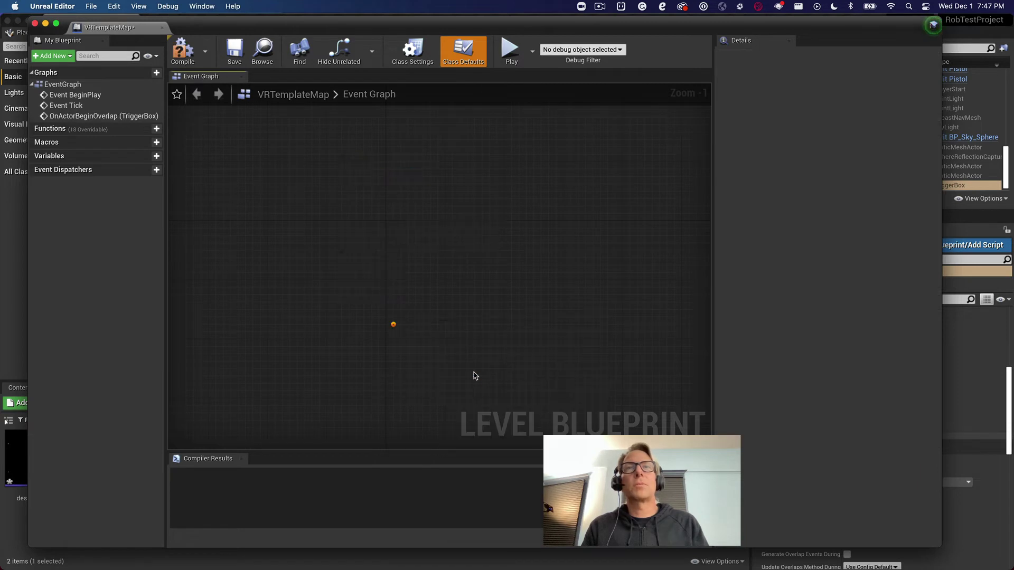
{"action": "left_click_drag", "start_coordinate": [448, 336], "coordinate": [353, 321]}
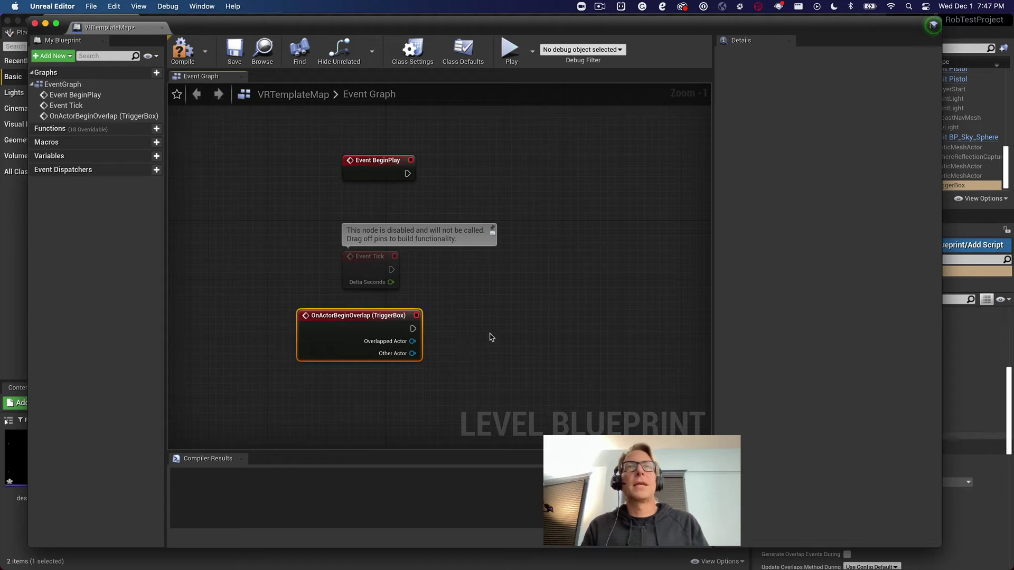
{"action": "left_click_drag", "start_coordinate": [413, 326], "coordinate": [489, 327]}
{"action": "type", "text": "play"}
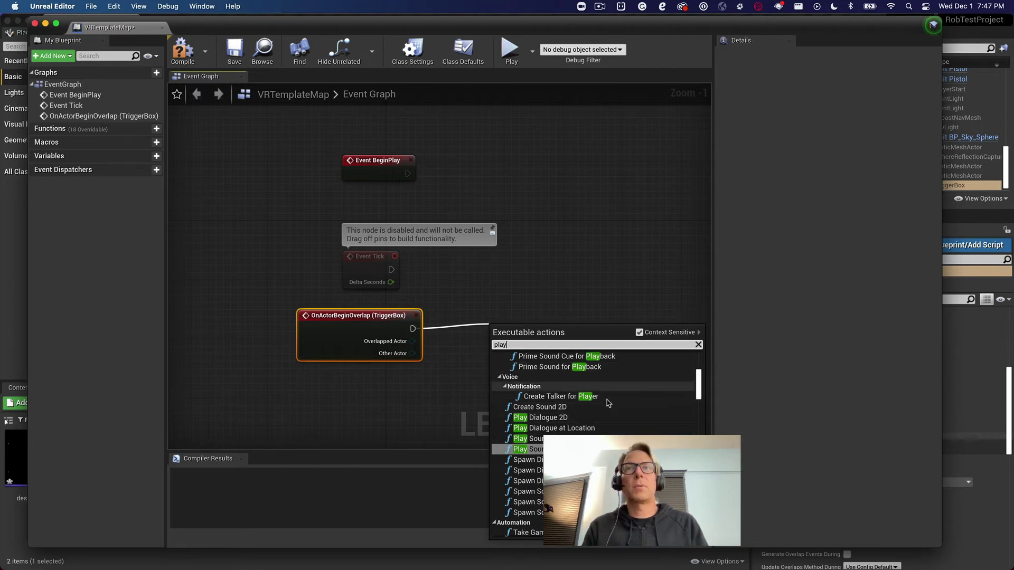
{"action": "left_click", "coordinate": [540, 450]}
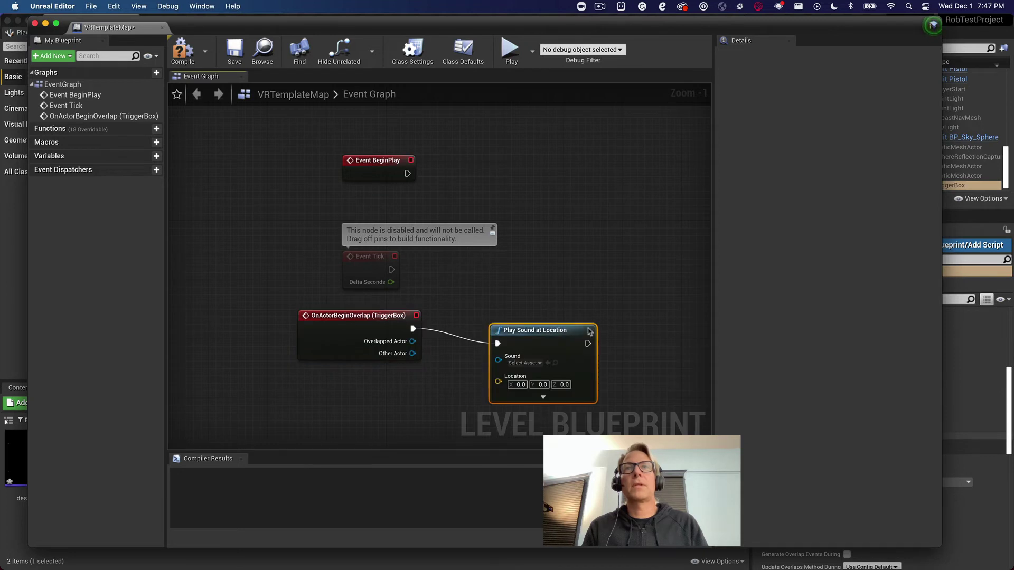
{"action": "left_click_drag", "start_coordinate": [562, 329], "coordinate": [570, 315]}
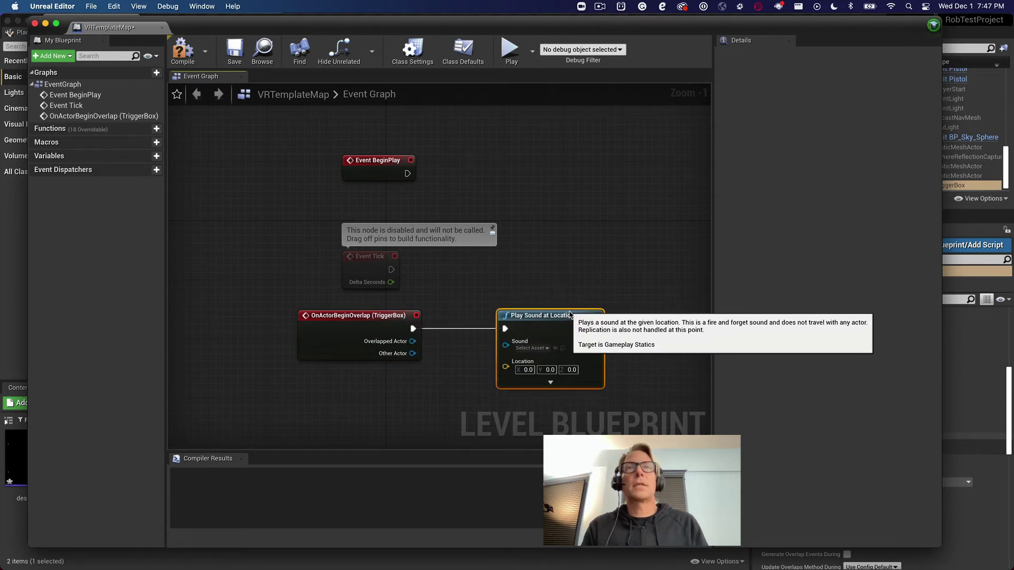
Set the Play Sound at Location node's sound to desert-loop_Cue
{"action": "left_click", "coordinate": [548, 349]}
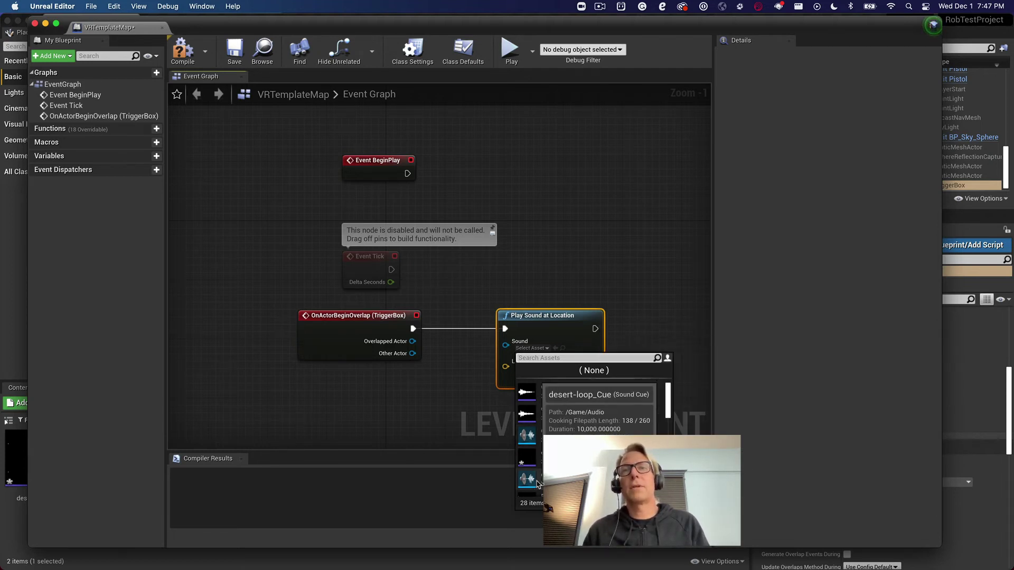
{"action": "left_click", "coordinate": [560, 477]}
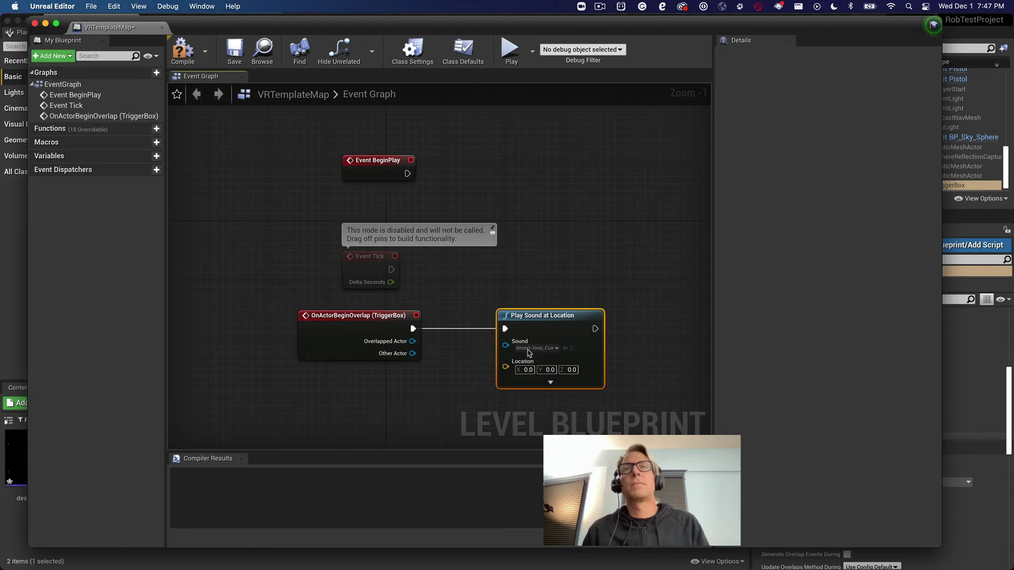
{"action": "left_click_drag", "start_coordinate": [547, 323], "coordinate": [548, 323]}
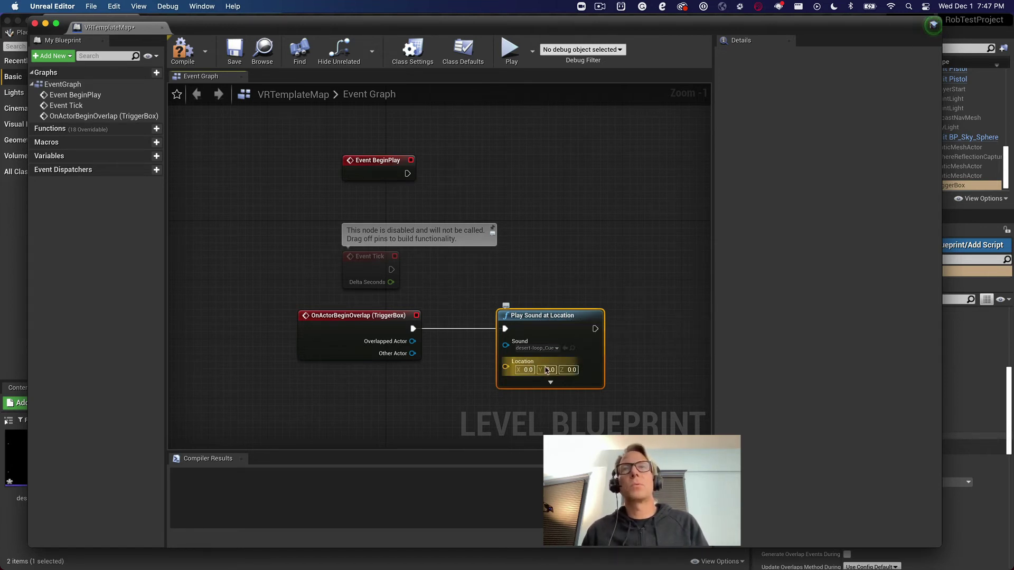
Compile and save the level blueprint, then close its editor
{"action": "left_click", "coordinate": [182, 49]}
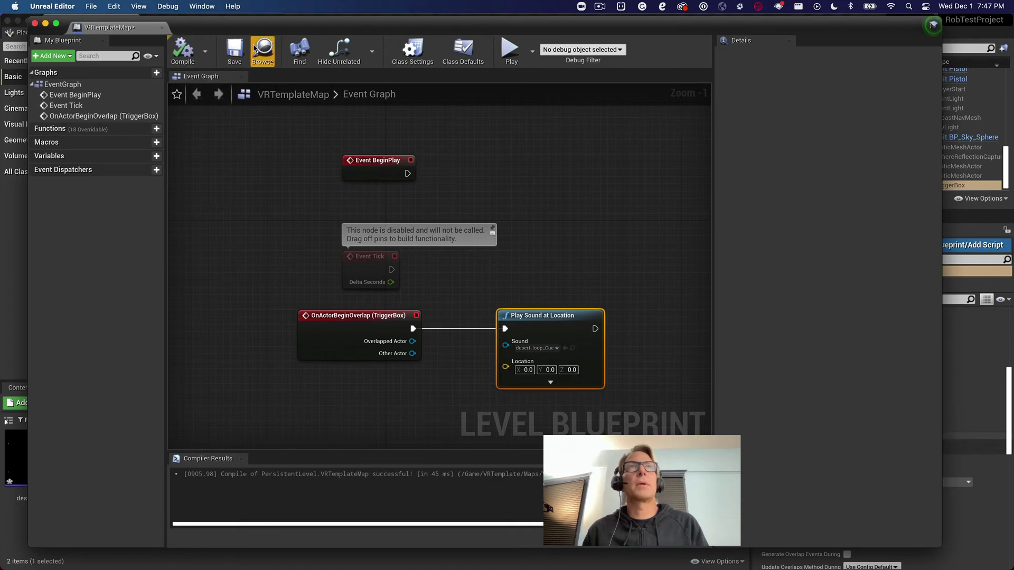
{"action": "left_click", "coordinate": [235, 50]}
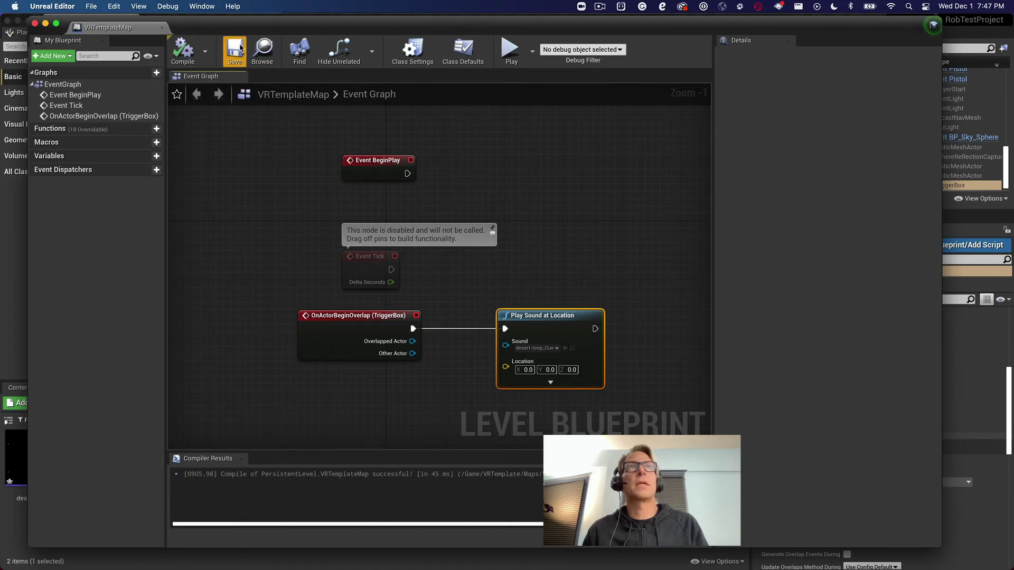
{"action": "left_click", "coordinate": [163, 28]}
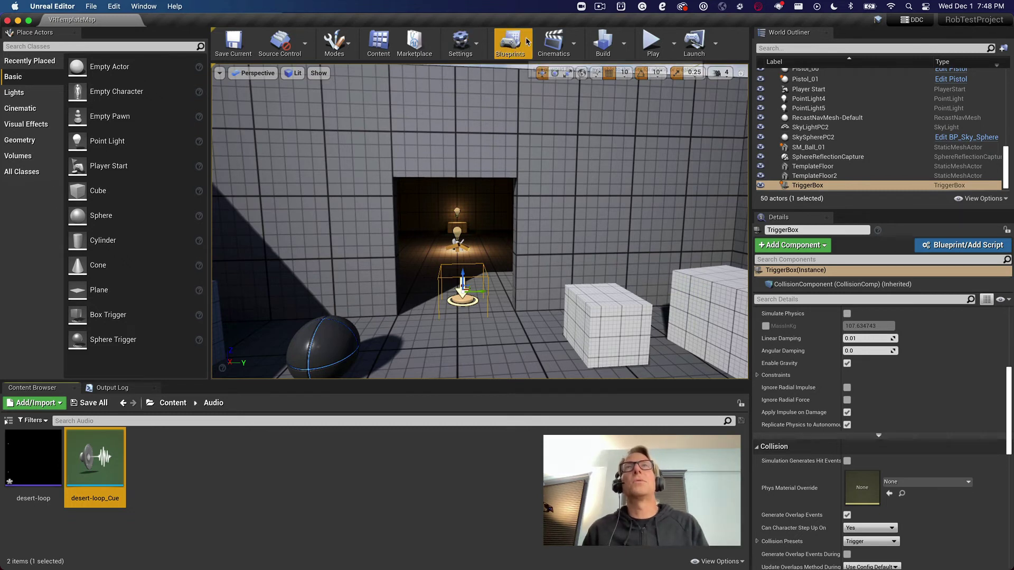
Reopen the level blueprint and add an OnActorEndOverlap event for the trigger box below the begin-overlap chain
{"action": "left_click", "coordinate": [511, 43]}
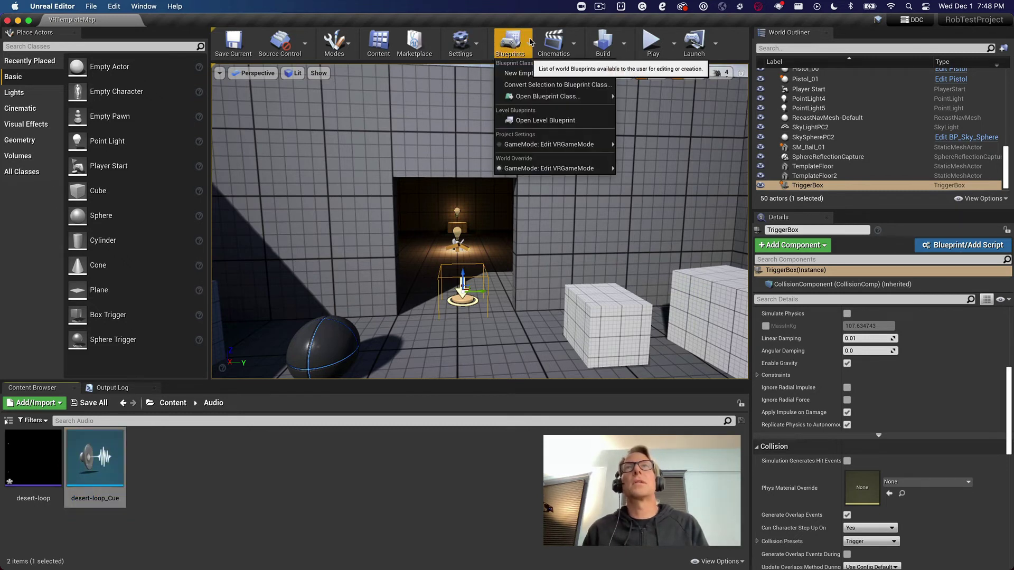
{"action": "left_click", "coordinate": [534, 119]}
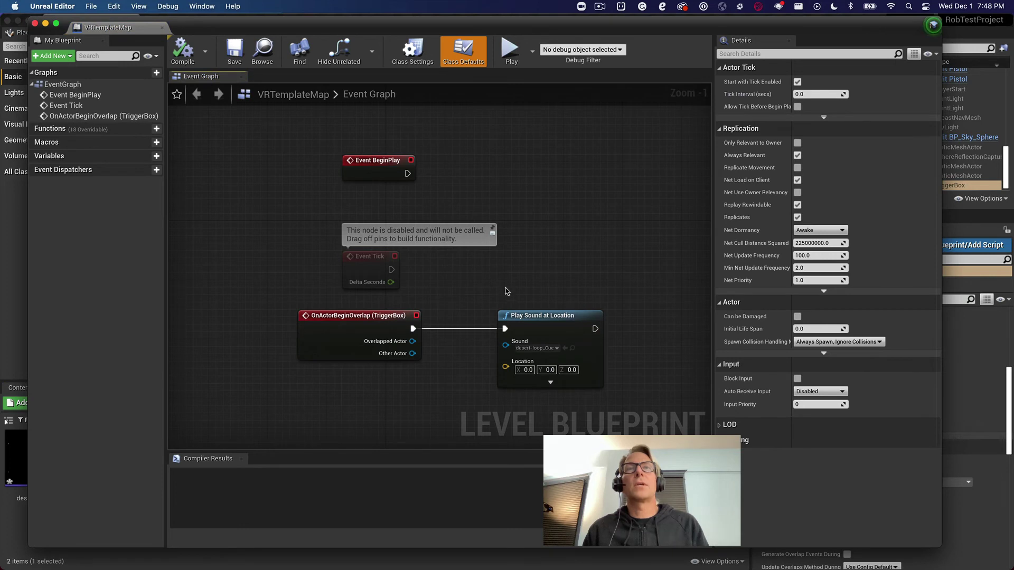
{"action": "right_click_drag", "start_coordinate": [497, 286], "coordinate": [491, 230]}
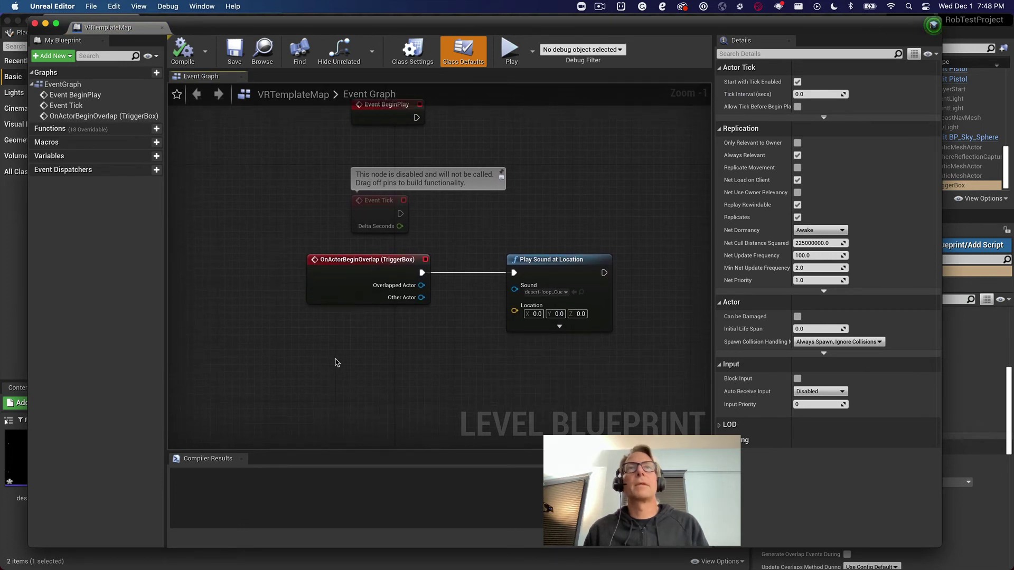
{"action": "right_click", "coordinate": [336, 362]}
{"action": "left_click", "coordinate": [341, 175]}
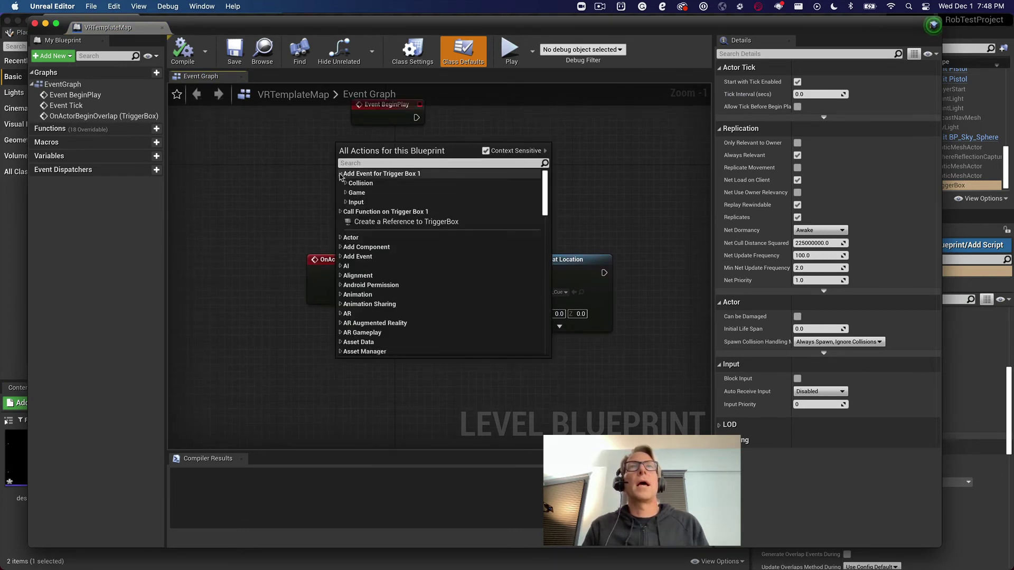
{"action": "left_click", "coordinate": [346, 183]}
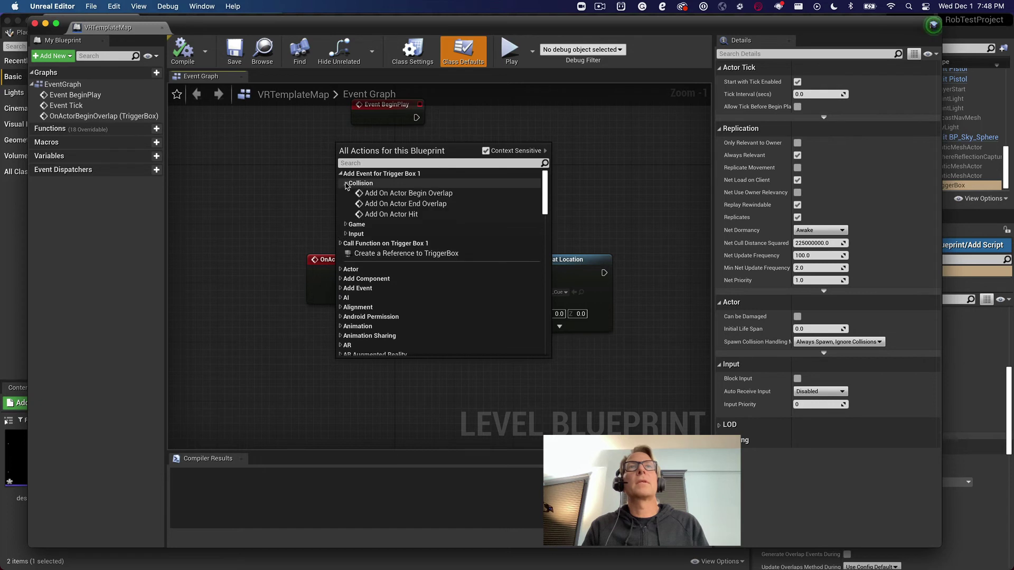
{"action": "left_click", "coordinate": [414, 207]}
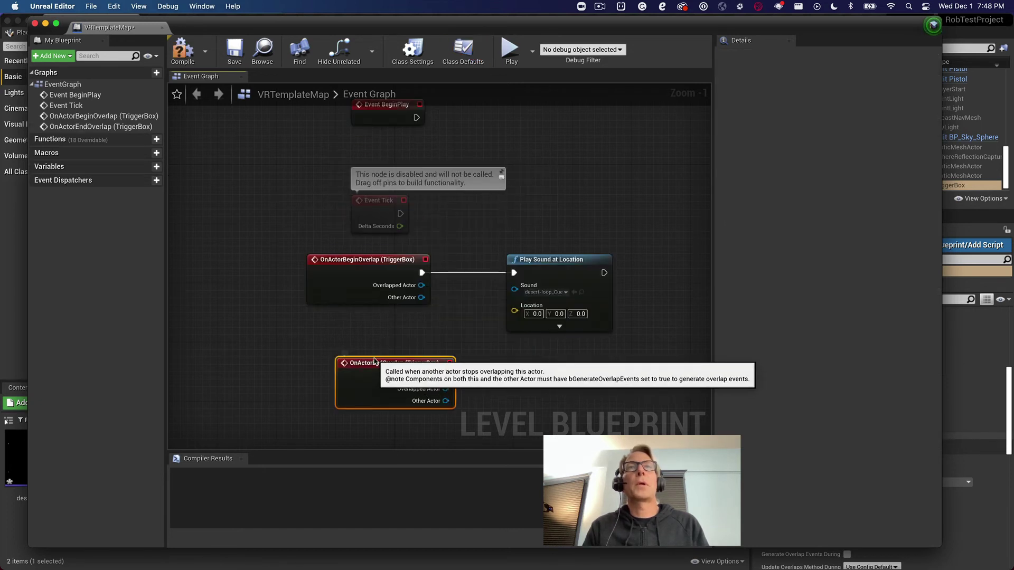
{"action": "left_click_drag", "start_coordinate": [372, 358], "coordinate": [356, 370]}
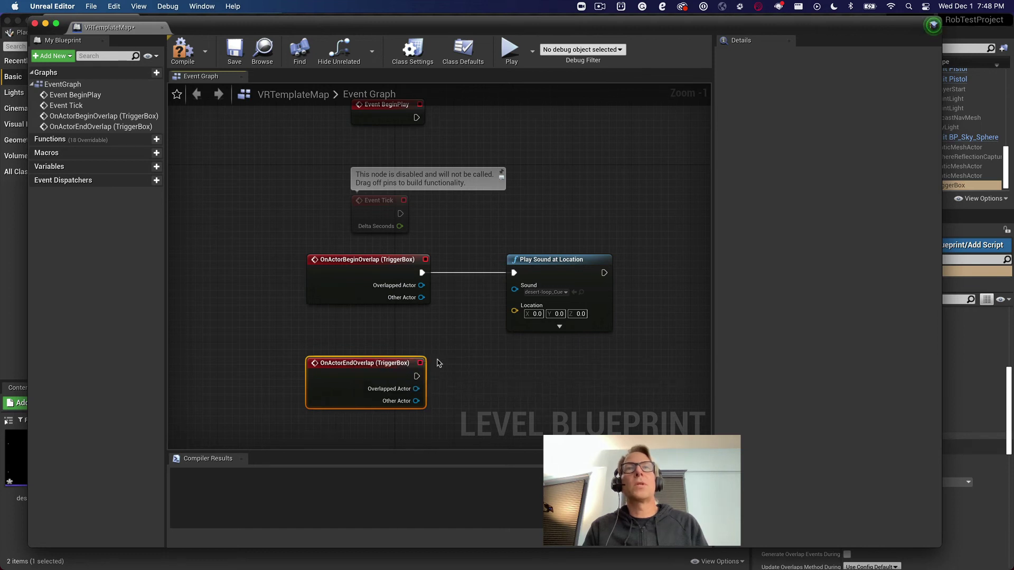
Attach a Play Sound at Location node to the end-overlap event, then delete it
{"action": "left_click_drag", "start_coordinate": [417, 377], "coordinate": [512, 380]}
{"action": "type", "text": "PLay"}
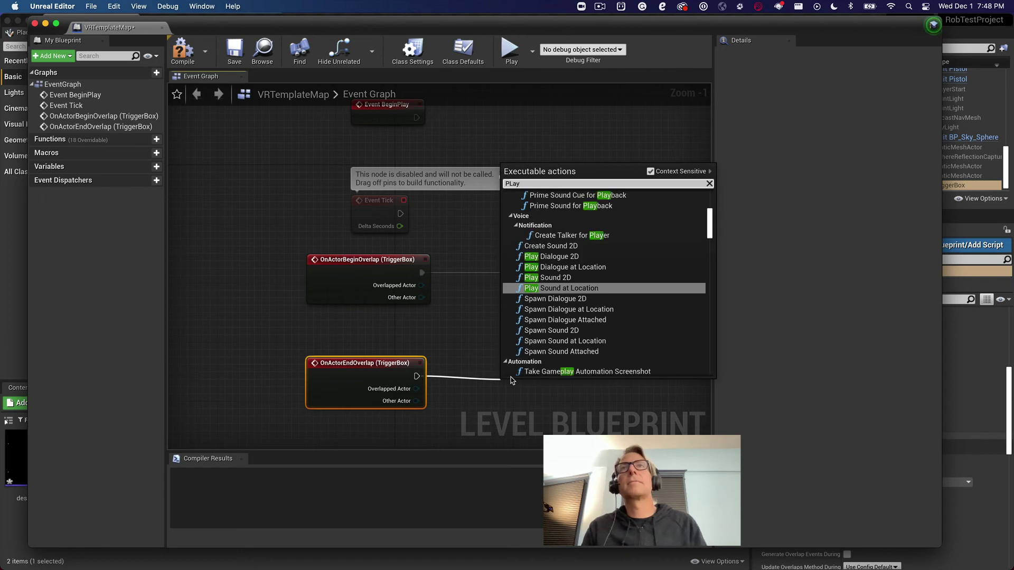
{"action": "left_click", "coordinate": [573, 288]}
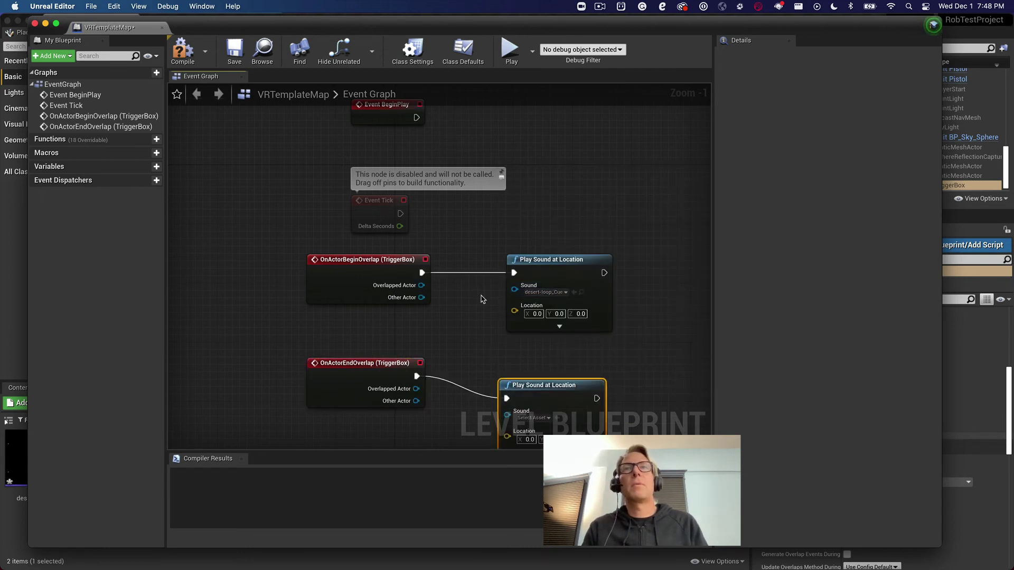
{"action": "left_click_drag", "start_coordinate": [537, 390], "coordinate": [544, 368]}
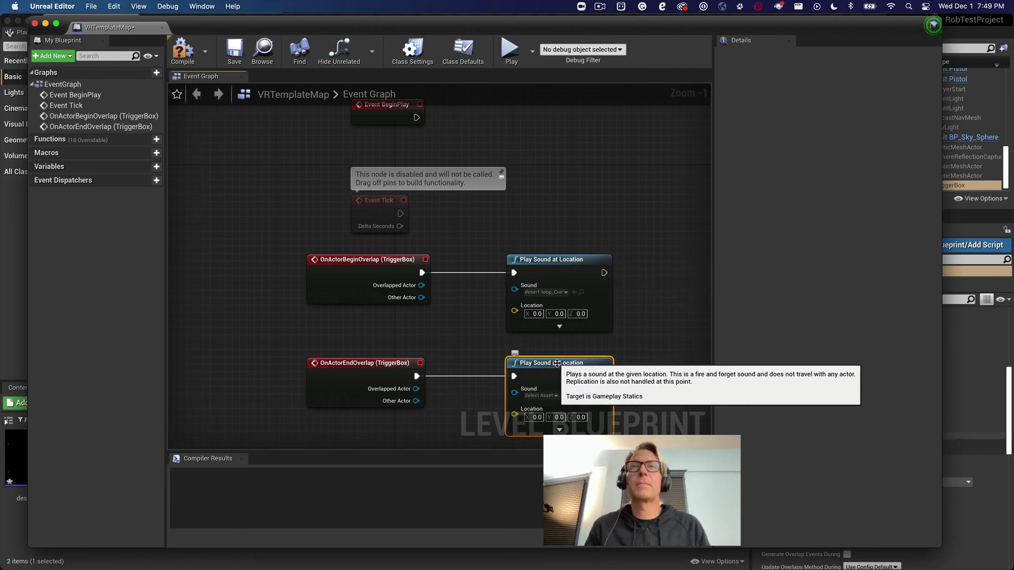
{"action": "key", "text": "Delete"}
Delete the OnActorEndOverlap node, compile, close the blueprint, and pull the view back over the room
{"action": "left_click", "coordinate": [380, 363]}
{"action": "key", "text": "Delete"}
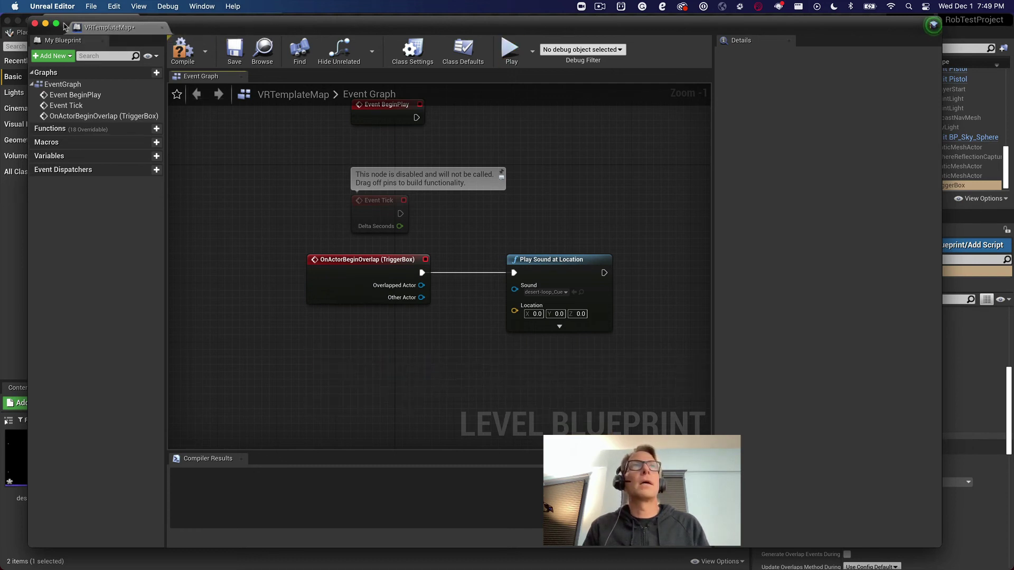
{"action": "left_click", "coordinate": [183, 50]}
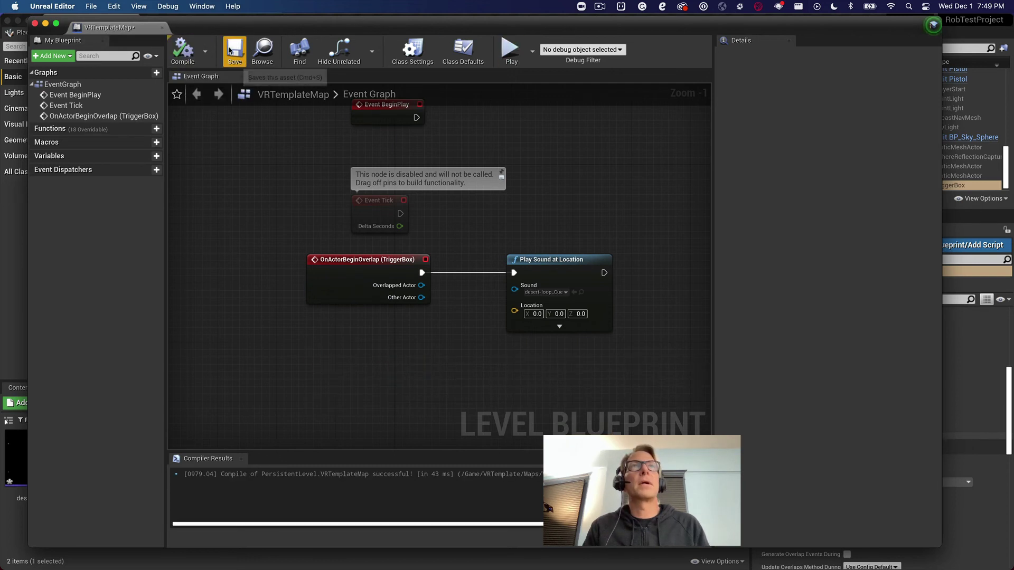
{"action": "left_click", "coordinate": [35, 24]}
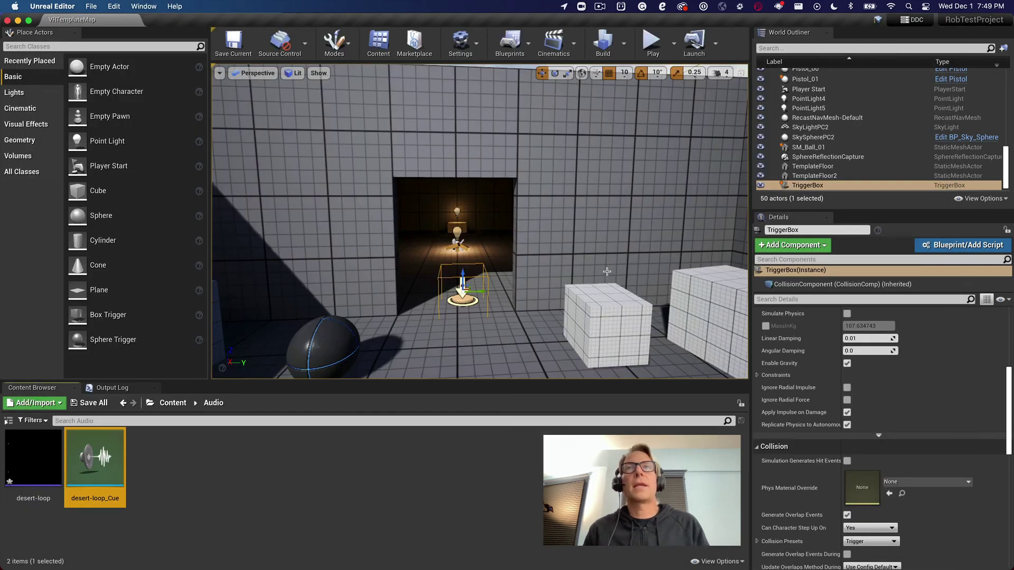
{"action": "right_click_drag", "start_coordinate": [476, 238], "coordinate": [476, 212]}
{"action": "scroll", "coordinate": [607, 273], "scroll_direction": "down", "scroll_amount": 5}
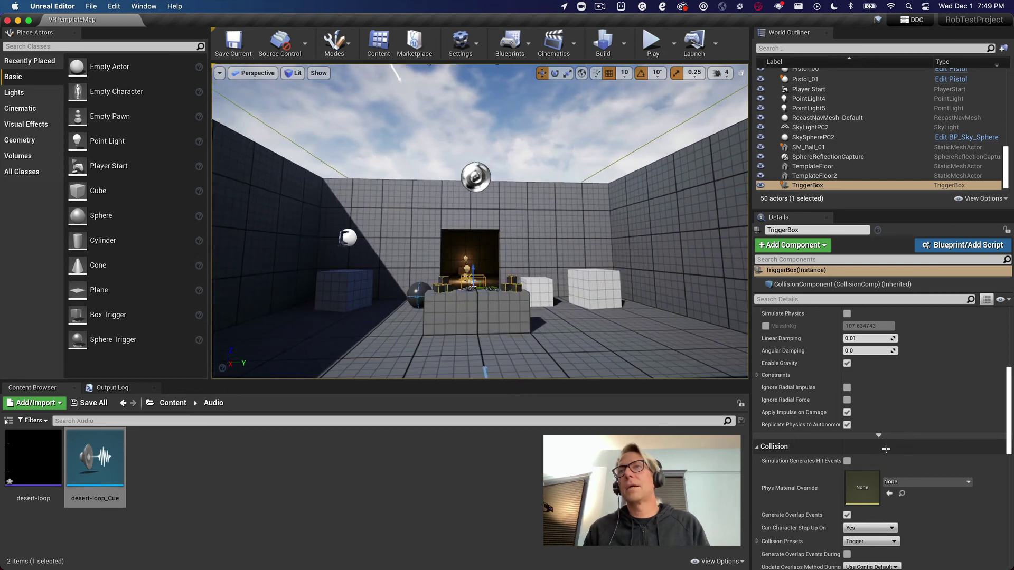
Scroll through TemplateFloor's details and fly the viewport toward the lit doorway
{"action": "scroll", "coordinate": [872, 389], "scroll_direction": "down", "scroll_amount": 10}
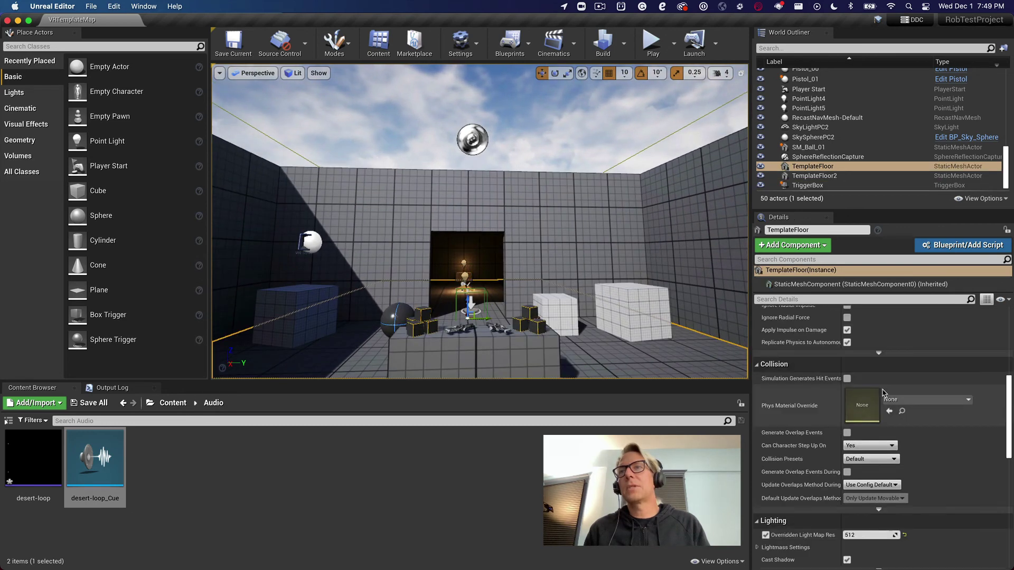
{"action": "scroll", "coordinate": [884, 393], "scroll_direction": "down", "scroll_amount": 8}
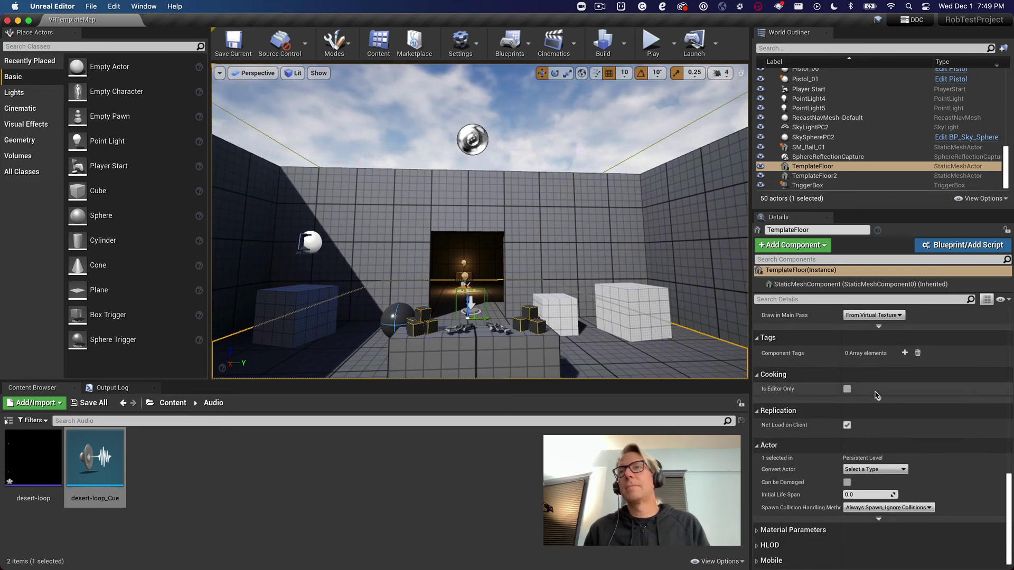
{"action": "scroll", "coordinate": [922, 434], "scroll_direction": "up", "scroll_amount": 15}
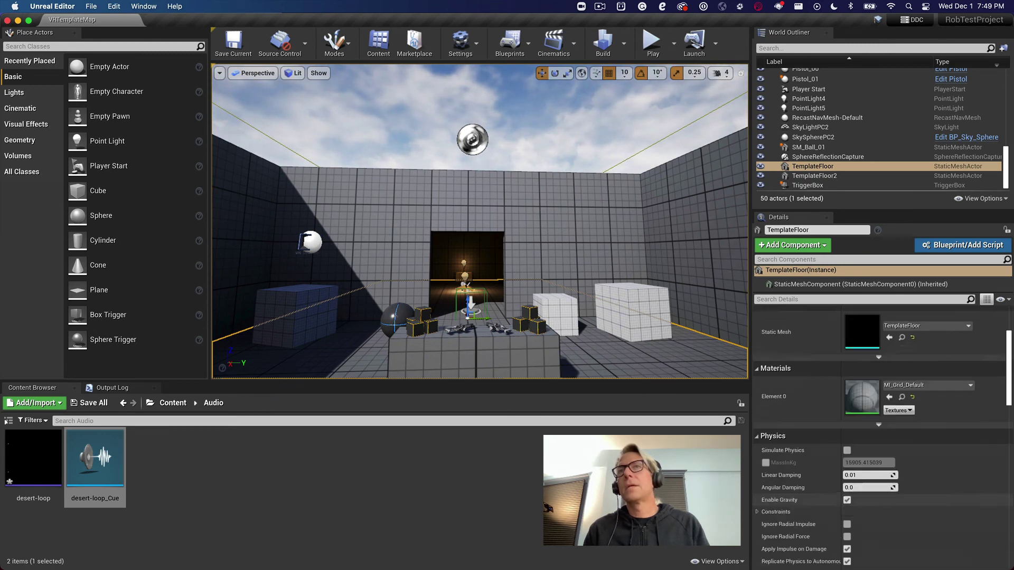
{"action": "scroll", "coordinate": [467, 280], "scroll_direction": "up", "scroll_amount": 6}
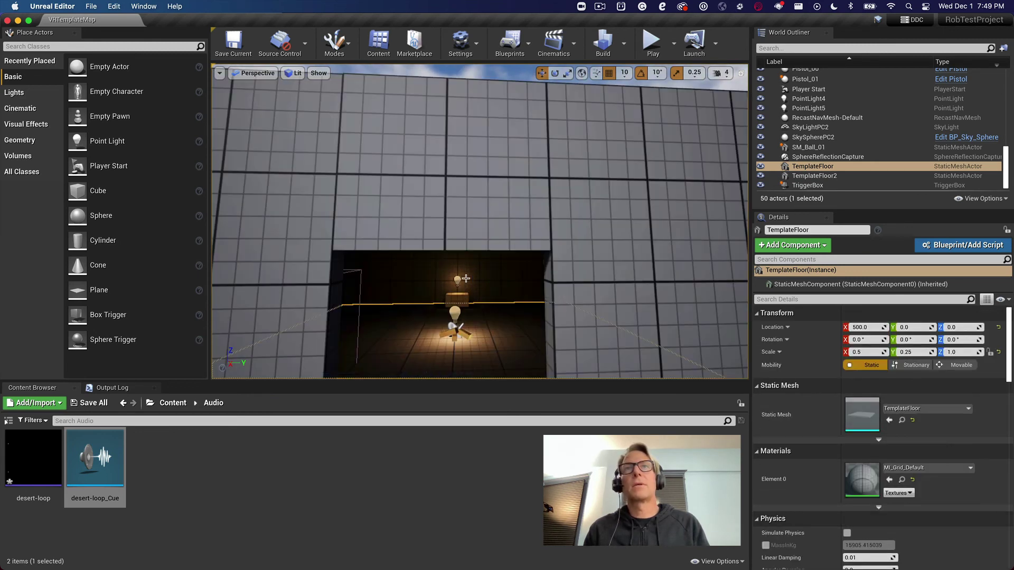
Select Fire_Cue and tick Auto Activate in its Details panel's Activation section
{"action": "left_click", "coordinate": [445, 343]}
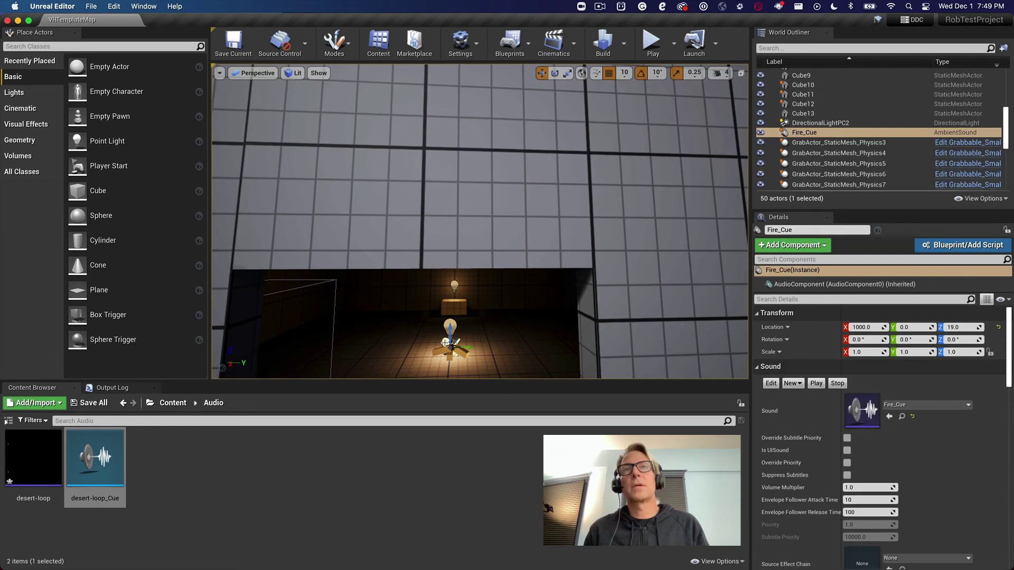
{"action": "scroll", "coordinate": [915, 440], "scroll_direction": "down", "scroll_amount": 2}
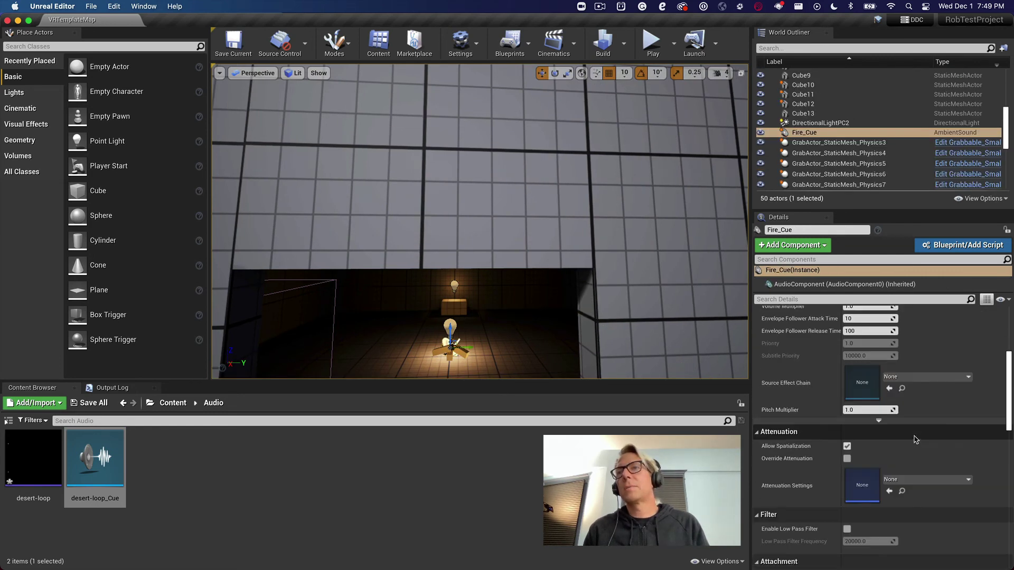
{"action": "scroll", "coordinate": [916, 440], "scroll_direction": "down", "scroll_amount": 3}
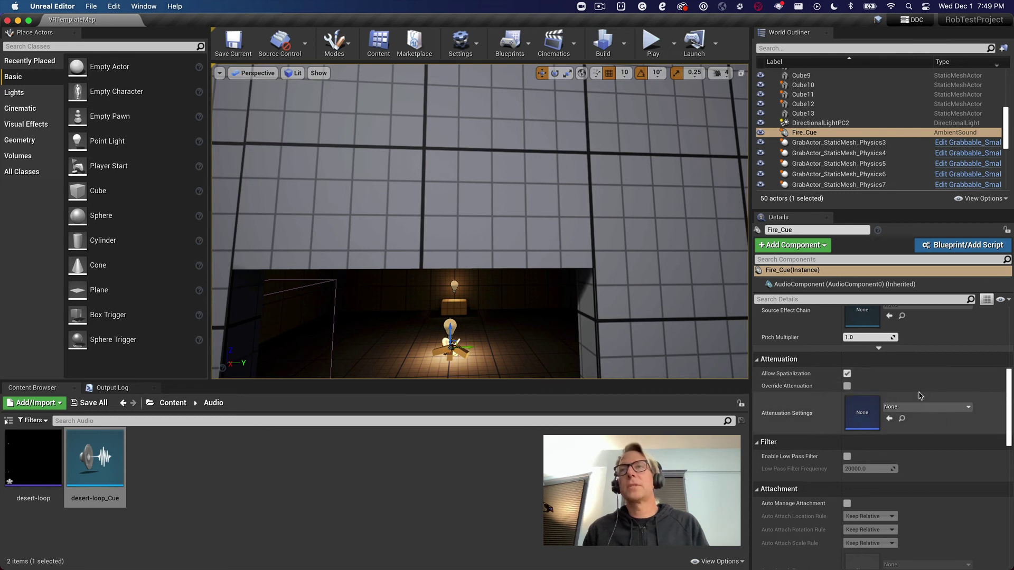
{"action": "scroll", "coordinate": [919, 399], "scroll_direction": "down", "scroll_amount": 5}
{"action": "scroll", "coordinate": [920, 399], "scroll_direction": "down", "scroll_amount": 6}
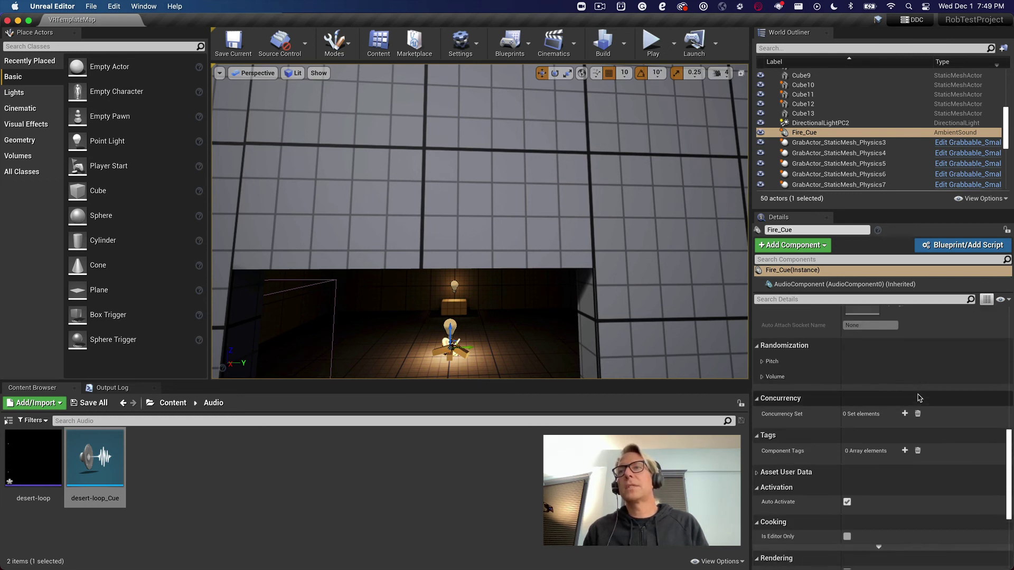
{"action": "scroll", "coordinate": [822, 462], "scroll_direction": "down", "scroll_amount": 2}
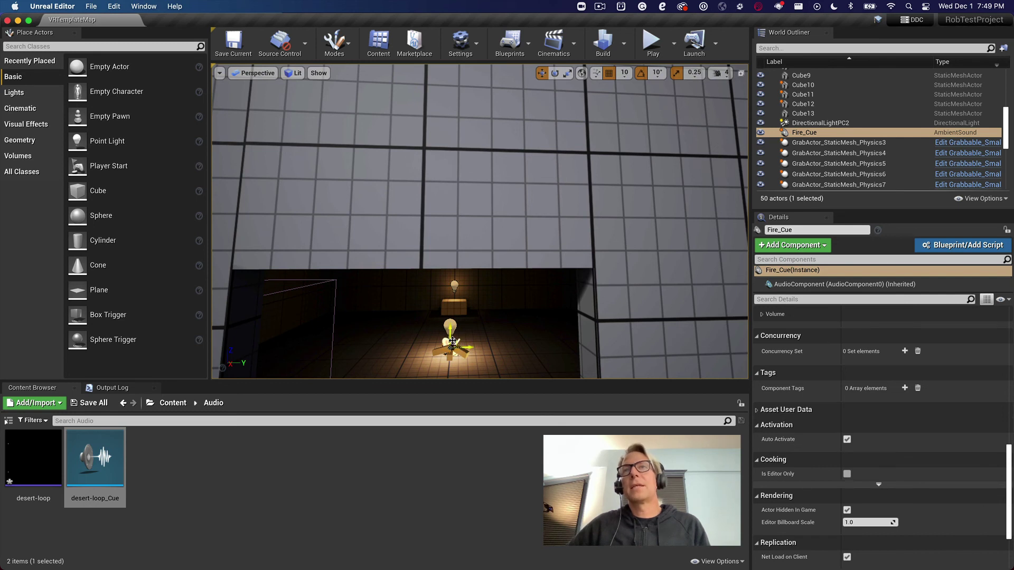
{"action": "left_click", "coordinate": [847, 439]}
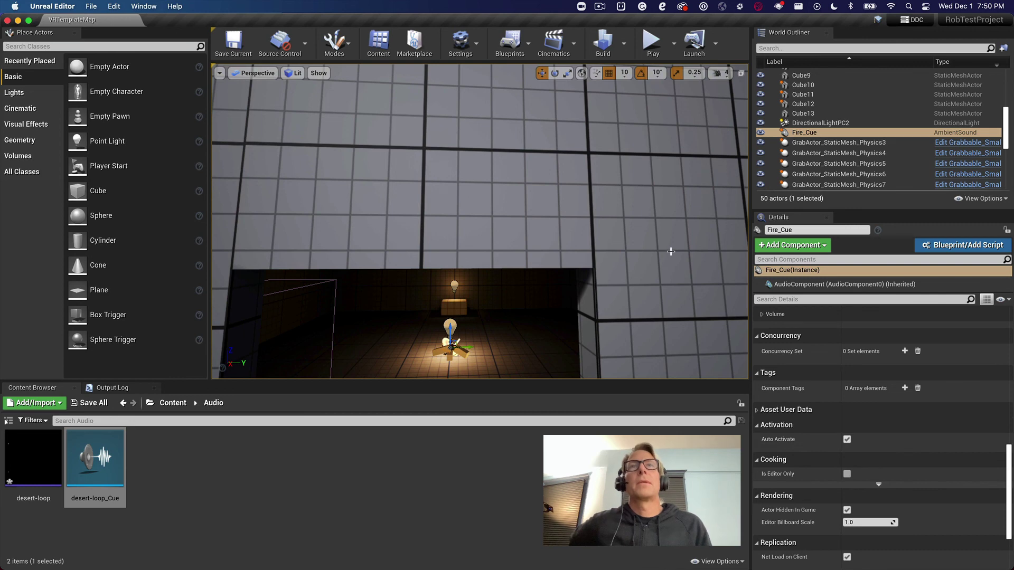
{"action": "right_click_drag", "start_coordinate": [671, 251], "coordinate": [626, 244]}
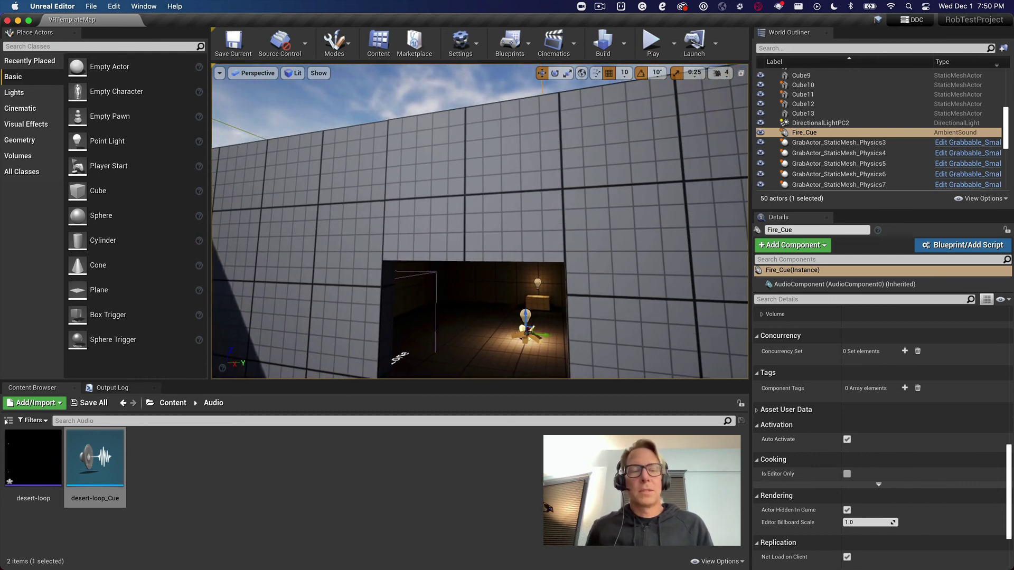